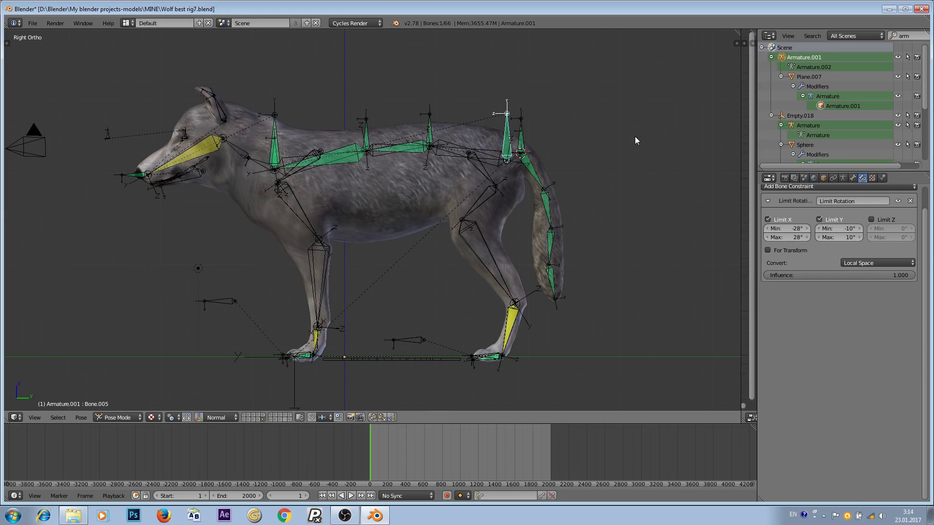
key(r)
key(x)
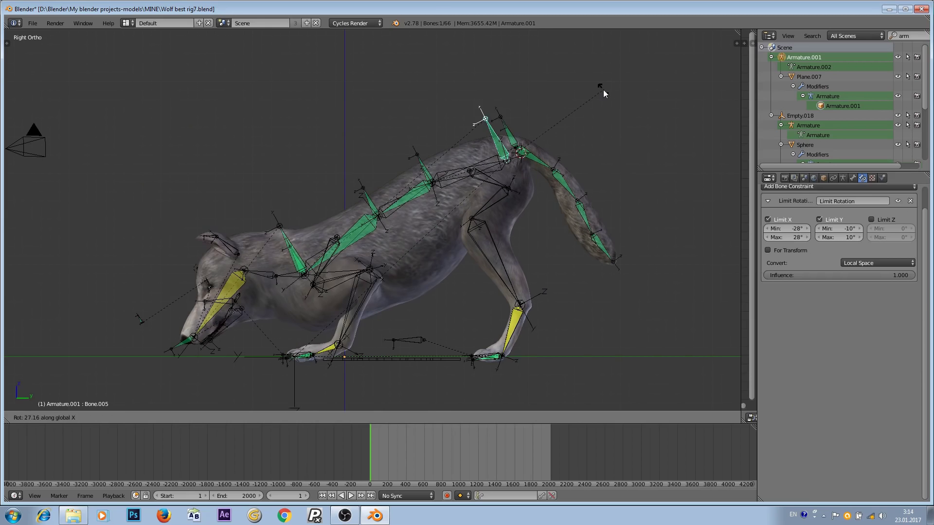
key(Escape)
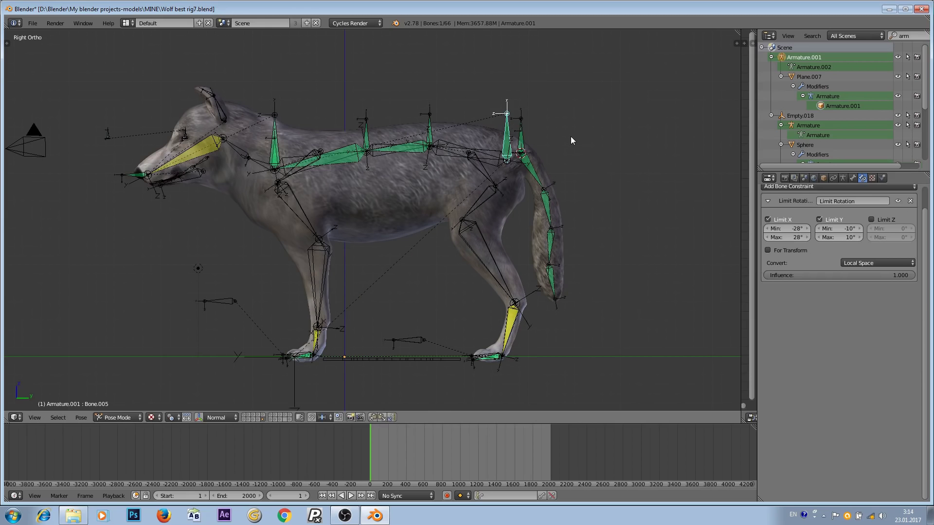
Rotate the upright hip control bone about the global X axis to lower the wolf's front body into a crouch
key(r)
key(x)
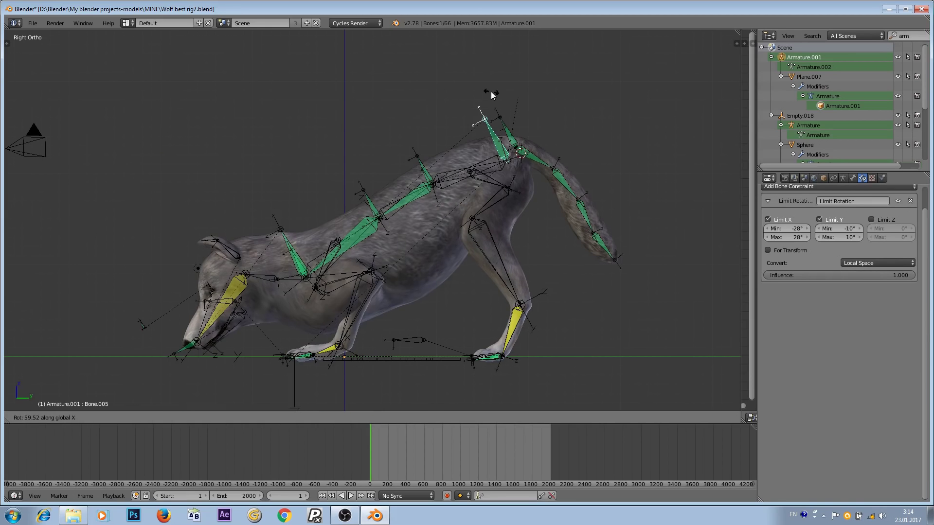
click(456, 276)
Examine the bent front legs and elbow area up close for mesh deformation, ending in the right side view
scroll(456, 276, up, 2)
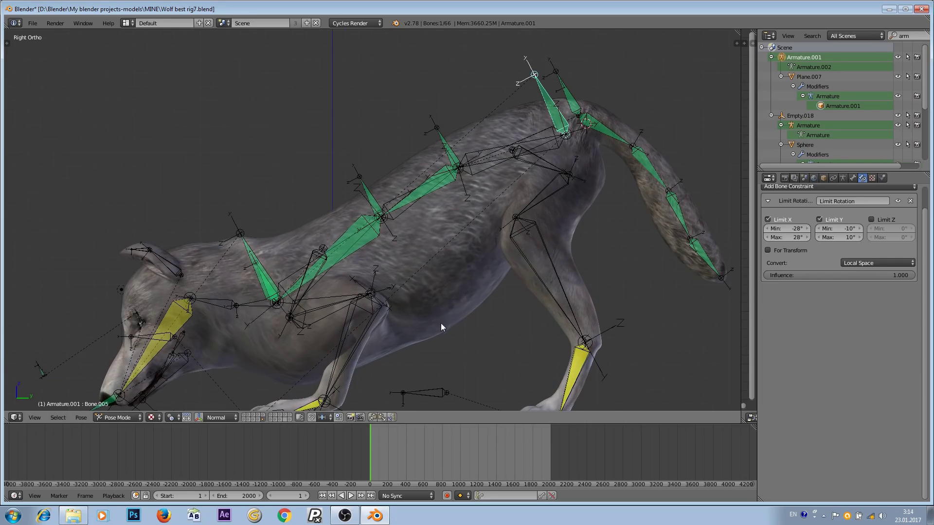
shift+middle_drag(441, 323, 471, 229)
scroll(471, 229, up, 1)
shift+middle_drag(471, 275, 471, 237)
scroll(471, 230, up, 3)
scroll(471, 239, up, 4)
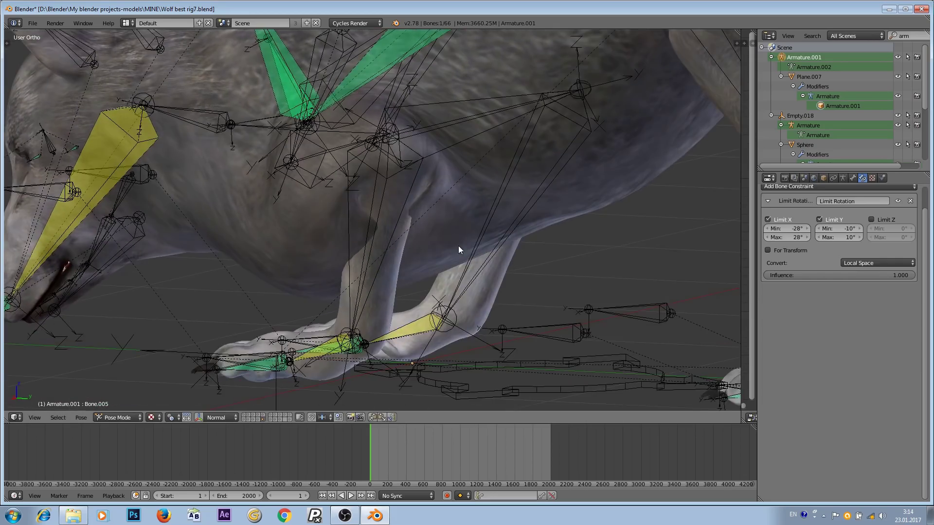
scroll(457, 251, down, 2)
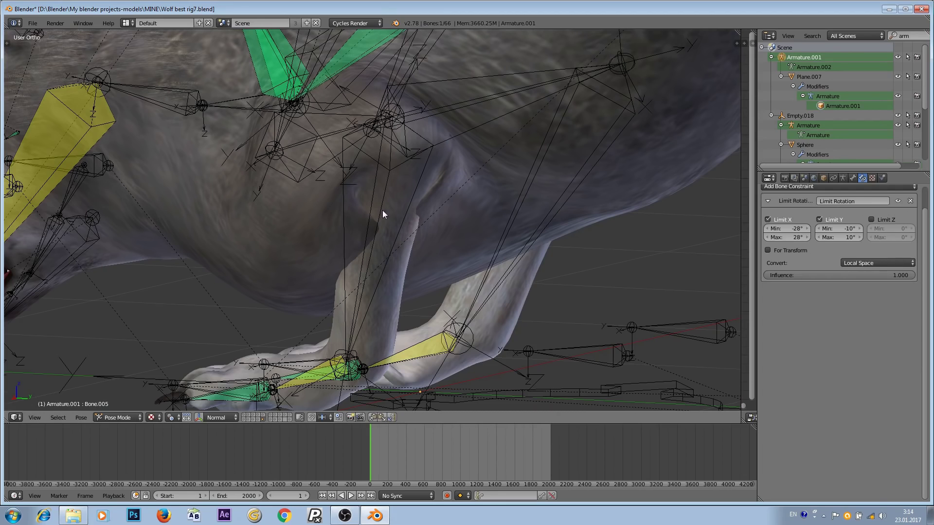
right_click(320, 231)
scroll(381, 211, up, 2)
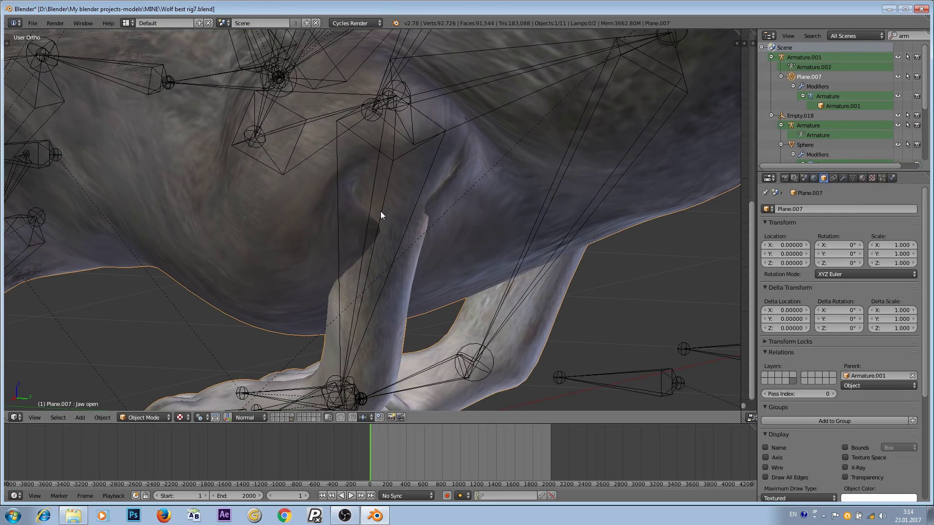
scroll(380, 211, down, 6)
key(q)
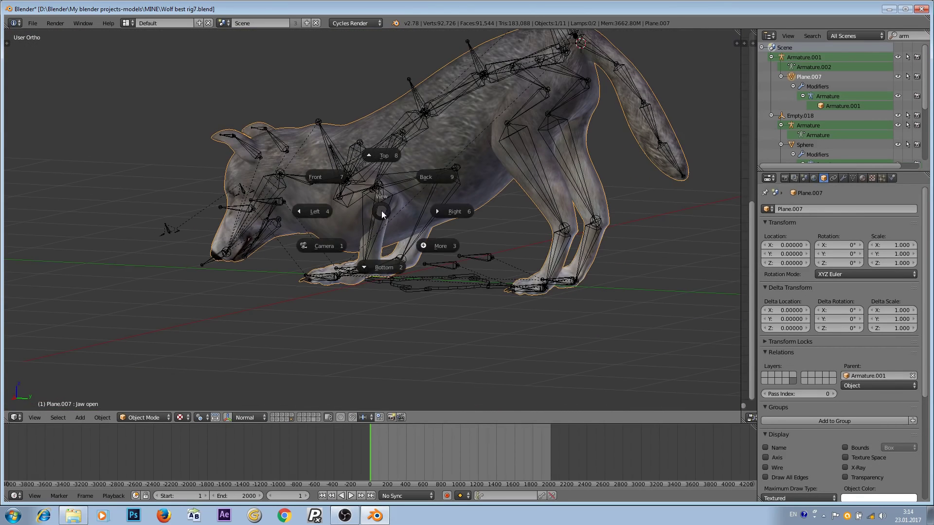
click(462, 219)
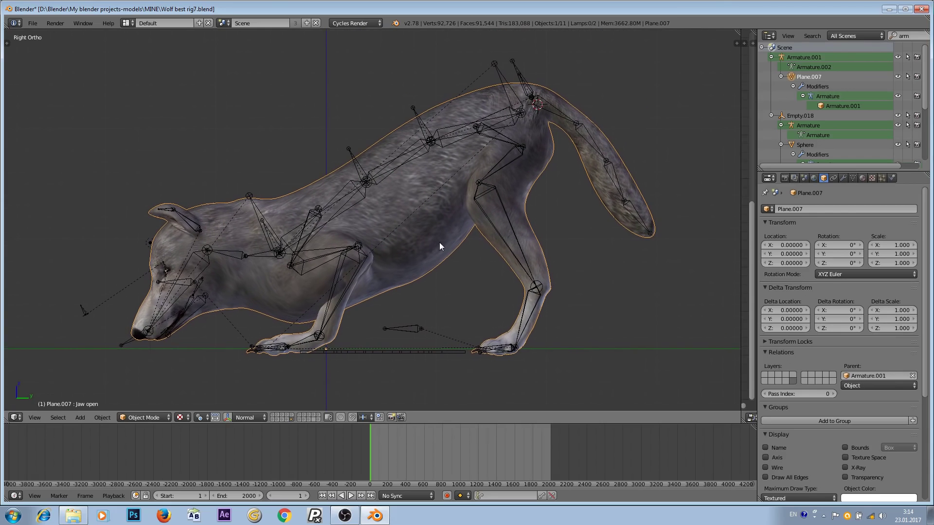
Reselect the upright hip control bone and examine the whole crouched pose from the side
right_click(496, 71)
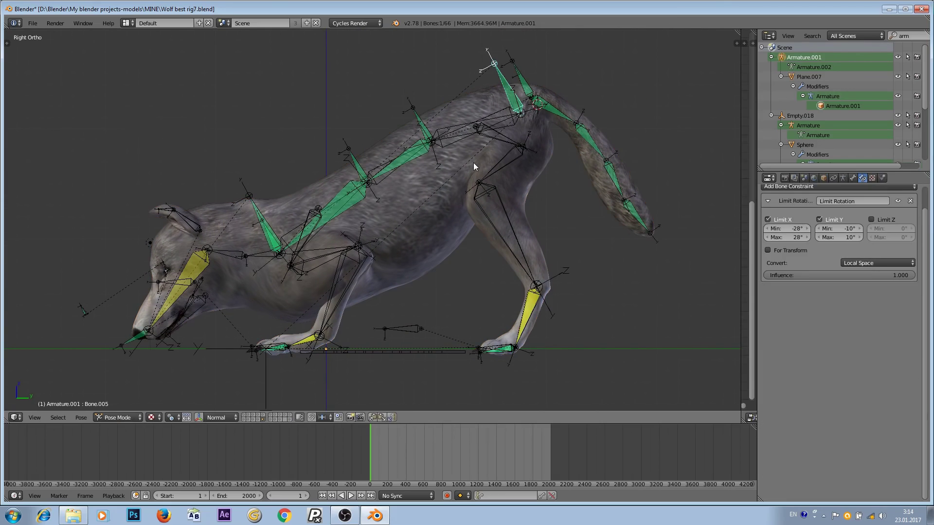
scroll(474, 162, down, 2)
scroll(473, 163, up, 2)
scroll(507, 130, down, 1)
scroll(526, 98, up, 1)
shift+middle_drag(526, 98, 569, 106)
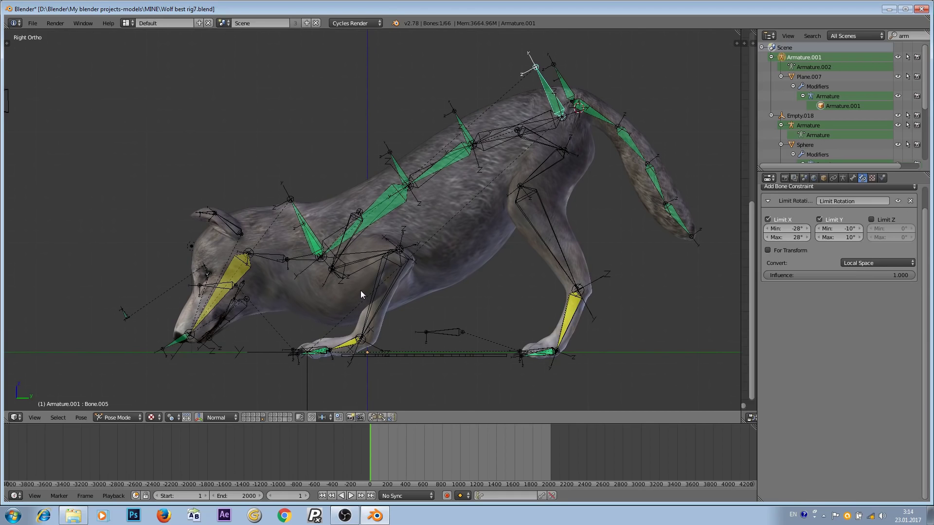
shift+middle_drag(504, 279, 480, 271)
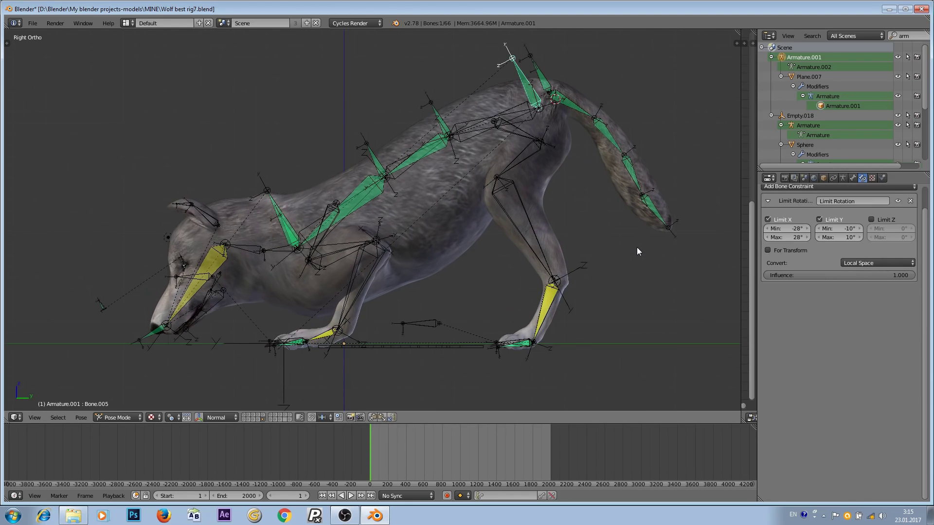
shift+middle_drag(637, 243, 632, 260)
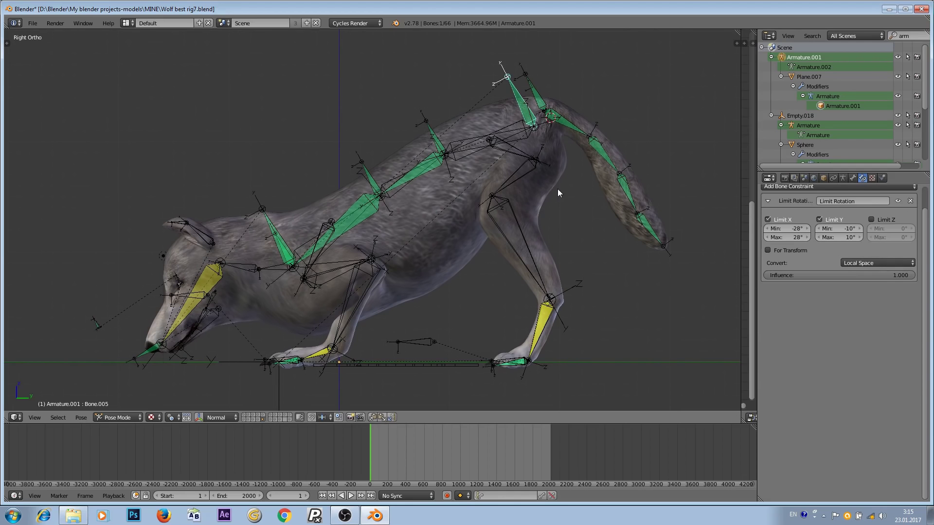
scroll(557, 188, up, 1)
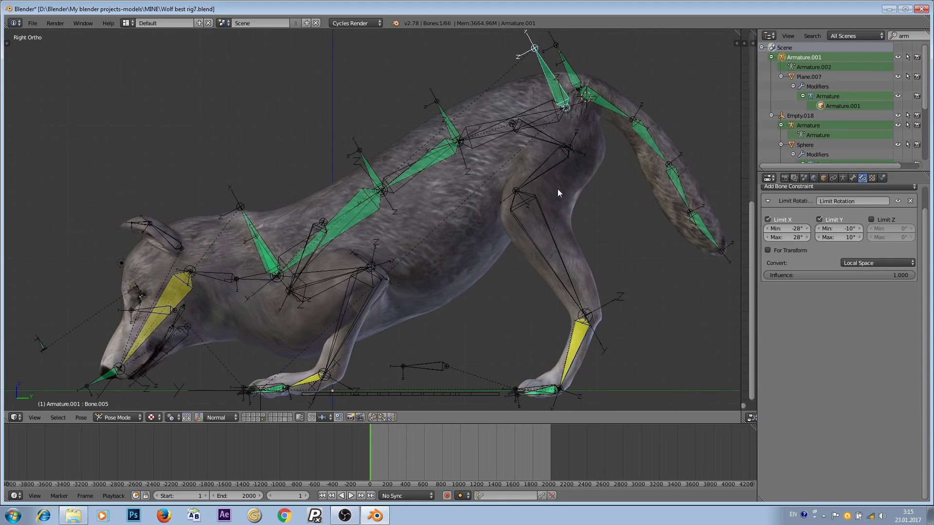
Select the front leg bone thigh front01.L together with the wolf mesh and switch to Weight Paint mode
middle_drag(486, 254, 465, 257)
scroll(489, 241, up, 4)
right_click(364, 231)
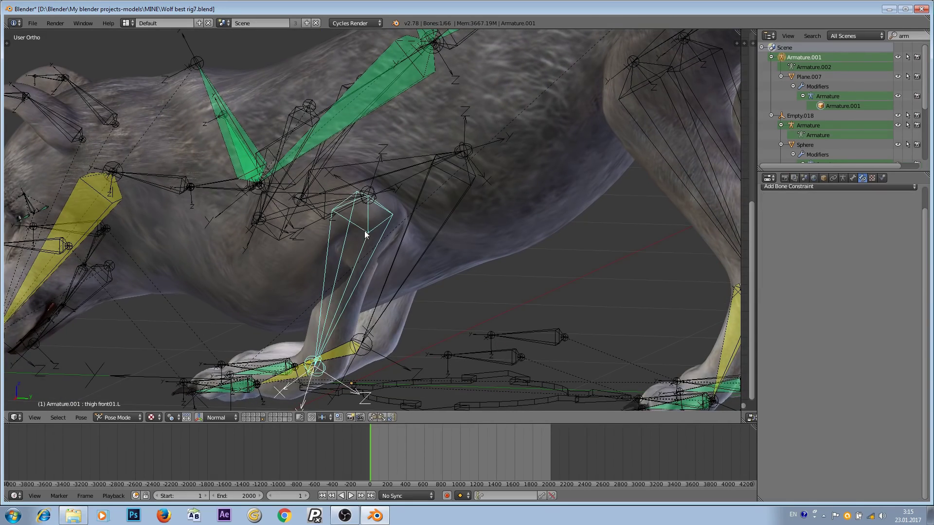
shift+right_click(258, 271)
click(151, 418)
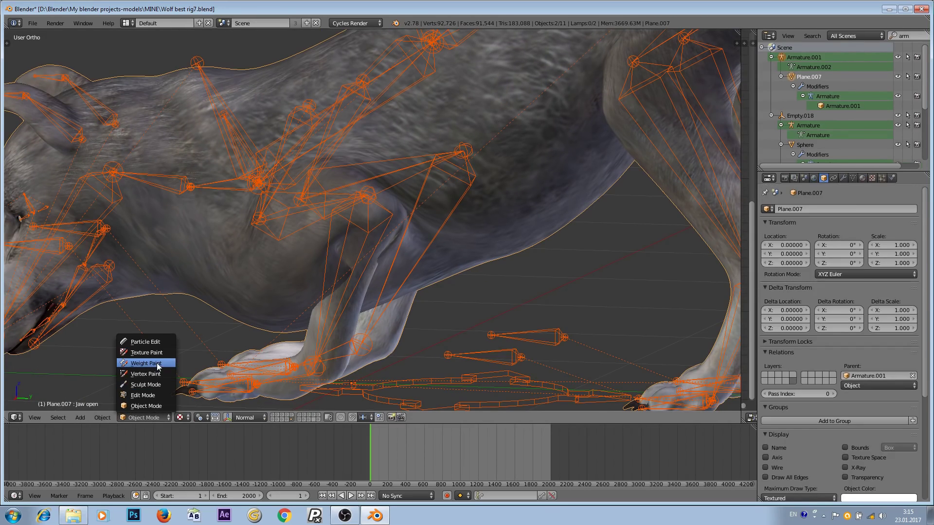
click(158, 364)
Display the weights of thigh front01.L, and make thigh front.L the active bone for weight painting
right_click(357, 251)
scroll(388, 247, up, 3)
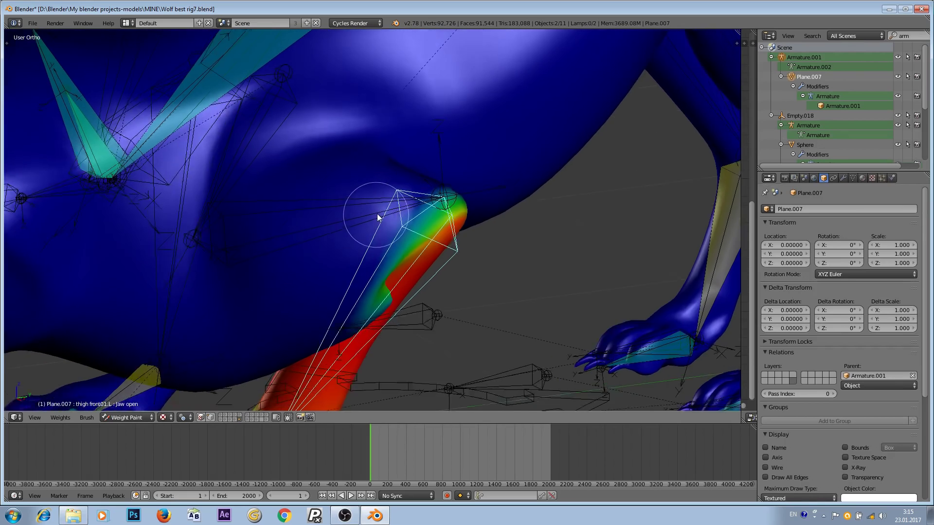
middle_drag(378, 214, 351, 210)
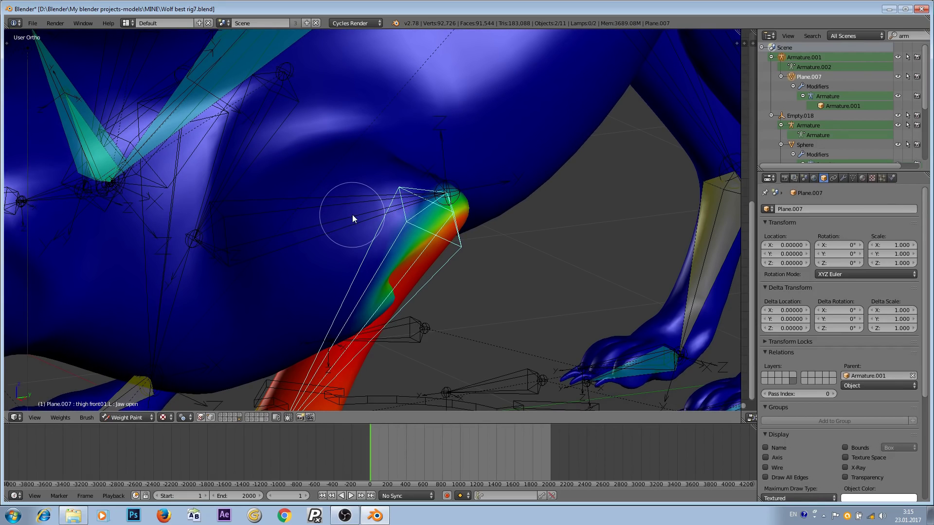
right_click(352, 218)
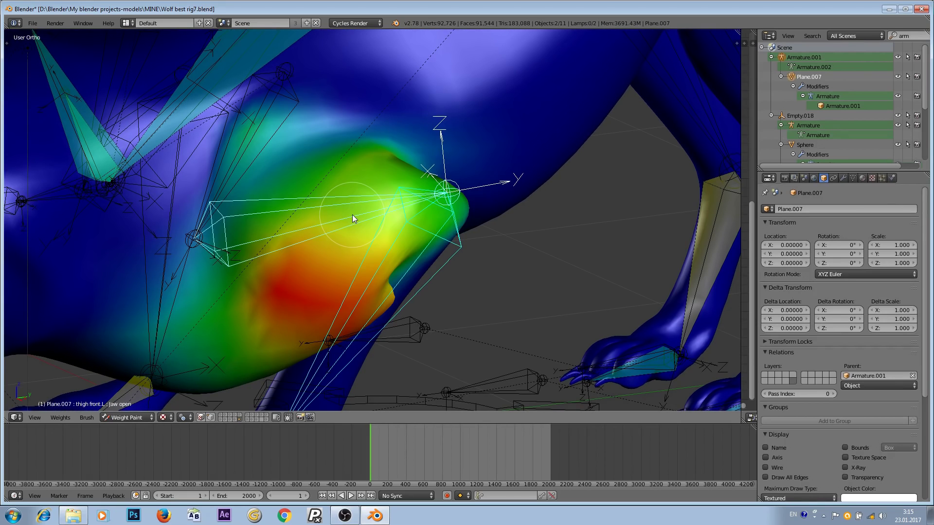
right_click(352, 215)
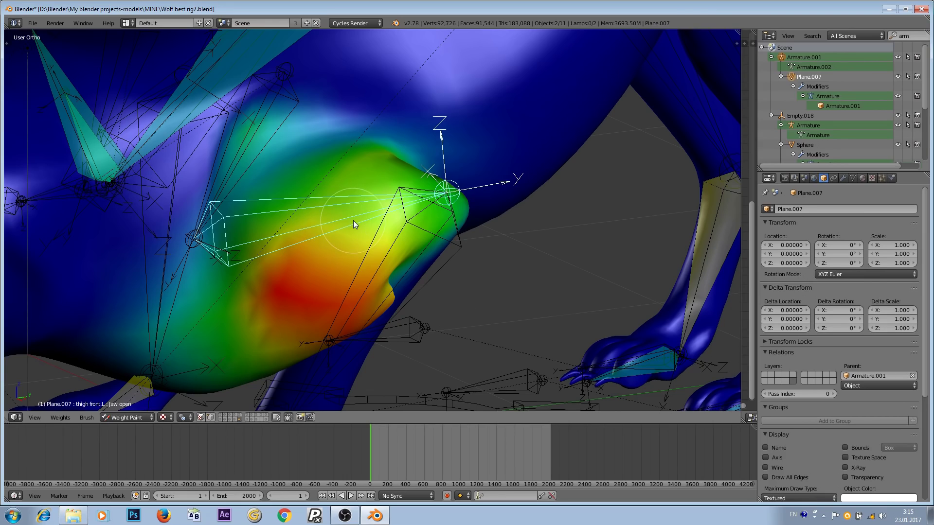
Subtract thigh front.L weight along the rear edge of the elbow and armpit with the 67 px Subtract brush
key(t)
scroll(399, 233, up, 2)
mouse_move(443, 260)
middle_down()
mouse_move(431, 249)
mouse_move(513, 224)
mouse_move(517, 249)
mouse_move(505, 254)
middle_up()
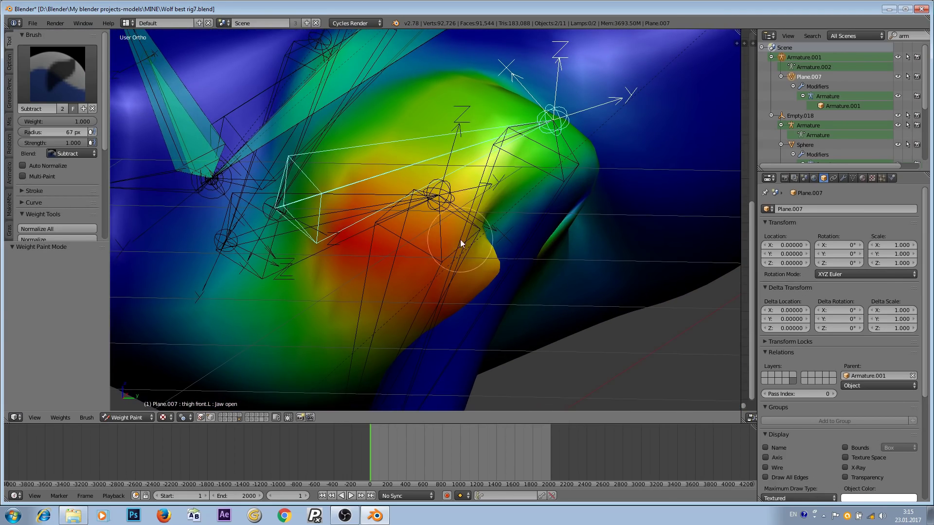
mouse_move(388, 368)
mouse_down()
mouse_move(383, 378)
mouse_move(446, 279)
mouse_move(479, 185)
mouse_up()
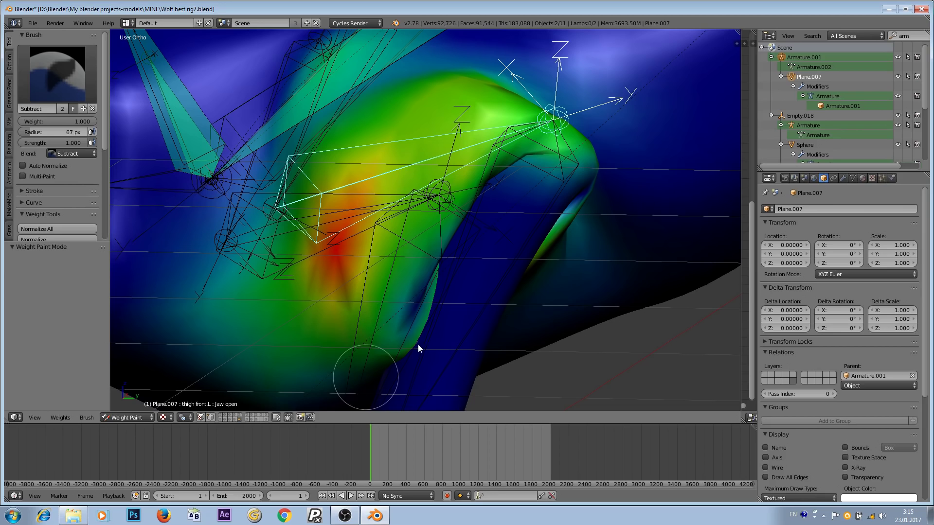
middle_drag(389, 302, 409, 208)
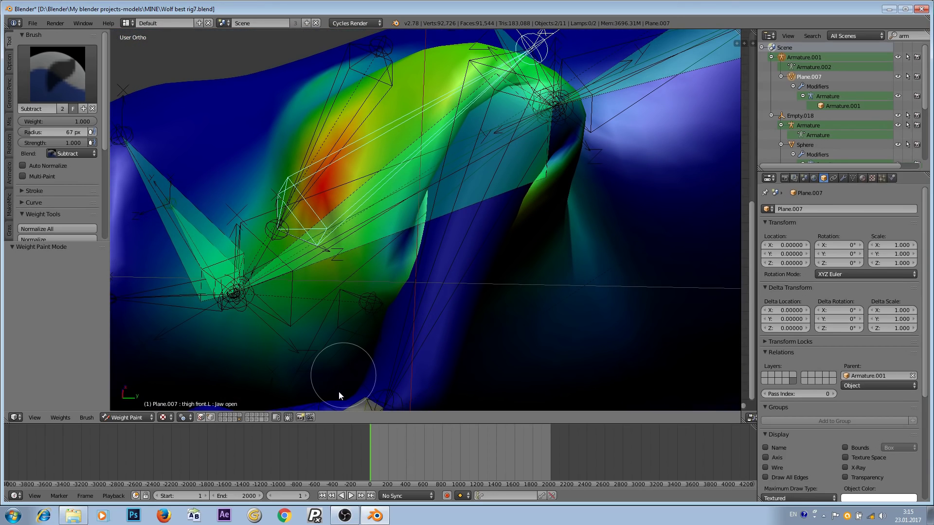
middle_drag(471, 273, 378, 262)
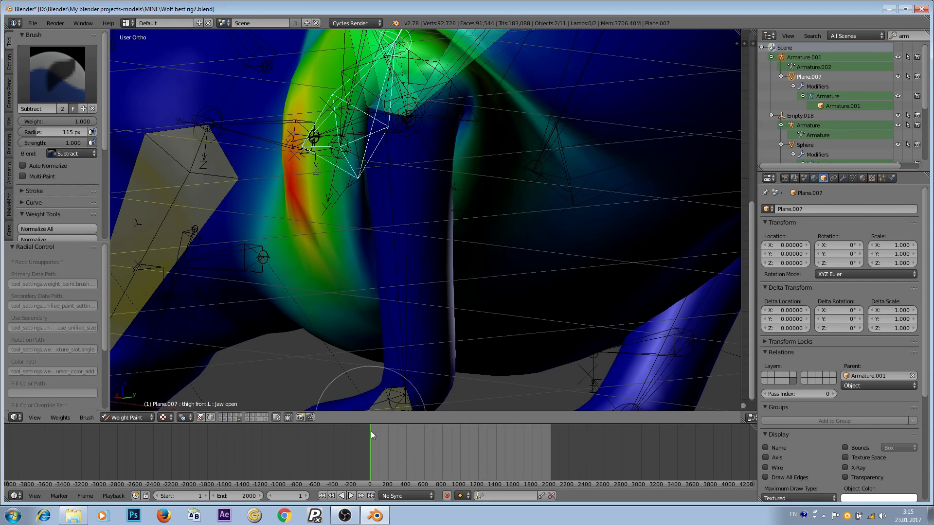
Leave Weight Paint for Object Mode and return to posing Armature.001 with the upright shoulder control bone selected
click(125, 418)
click(129, 406)
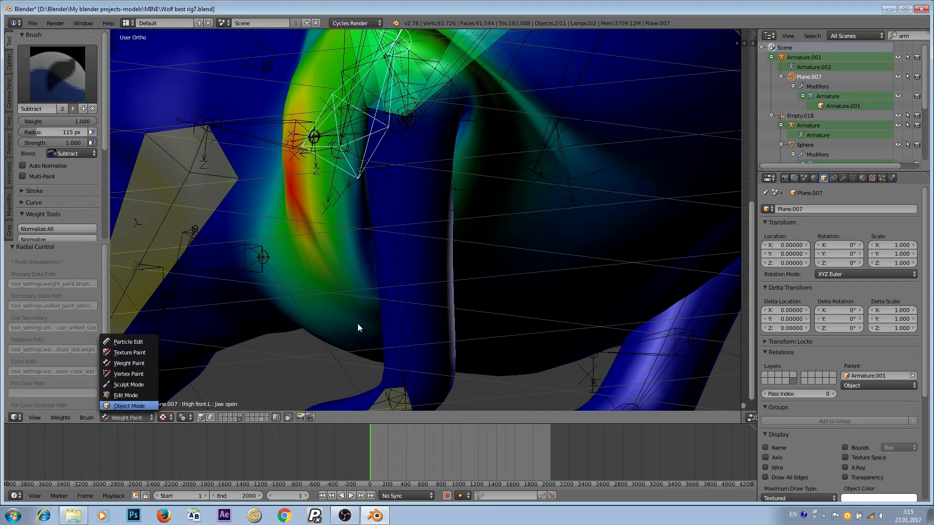
scroll(411, 238, down, 5)
middle_drag(413, 232, 468, 221)
right_click(366, 167)
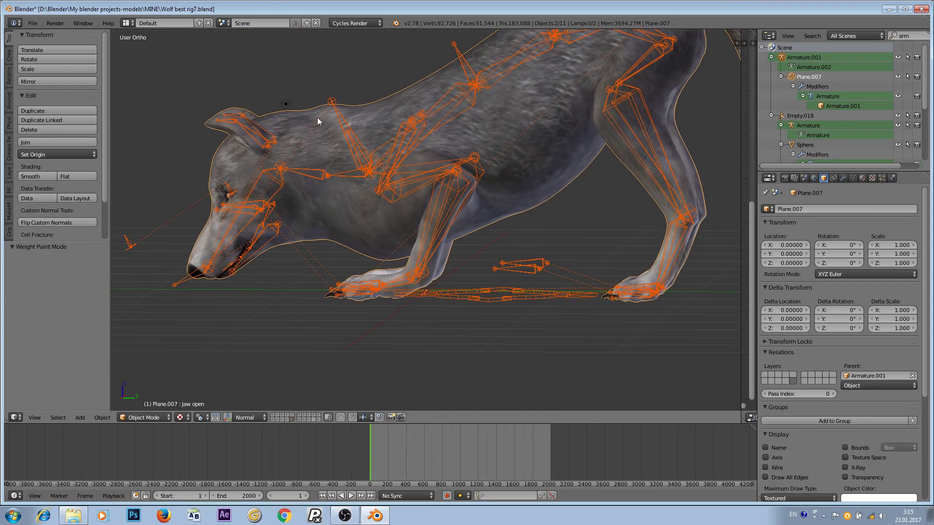
key(ctrl+Tab)
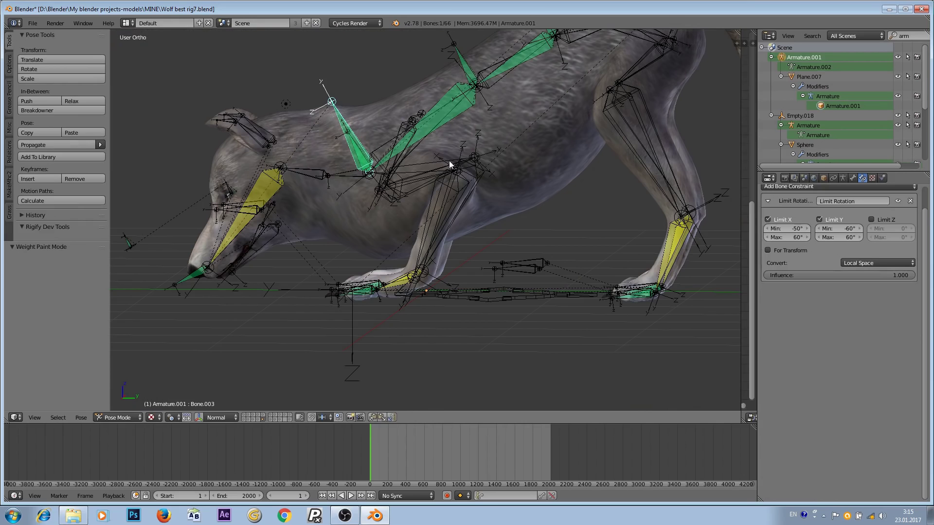
Select all bones and clear their pose rotation and scale
key(a)
key(a)
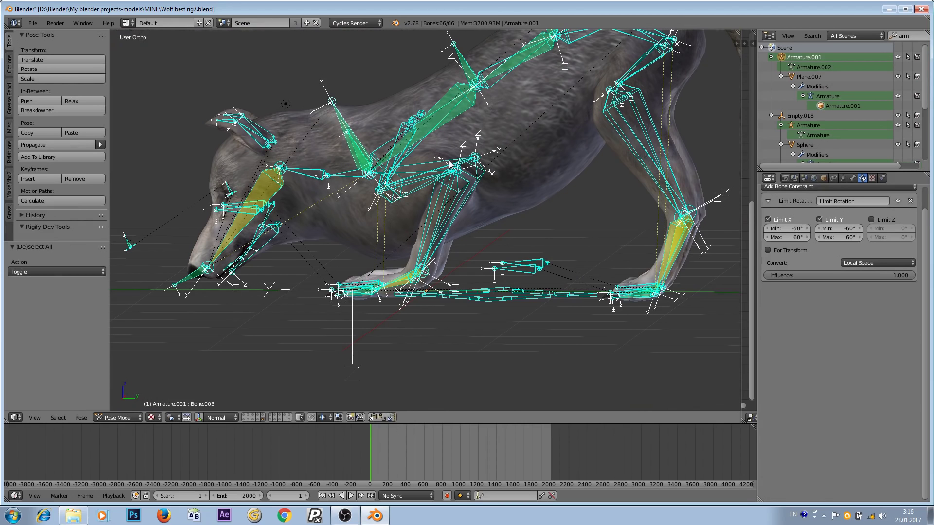
key(alt+r)
key(alt+s)
shift+middle_drag(454, 146, 439, 226)
scroll(358, 151, down, 2)
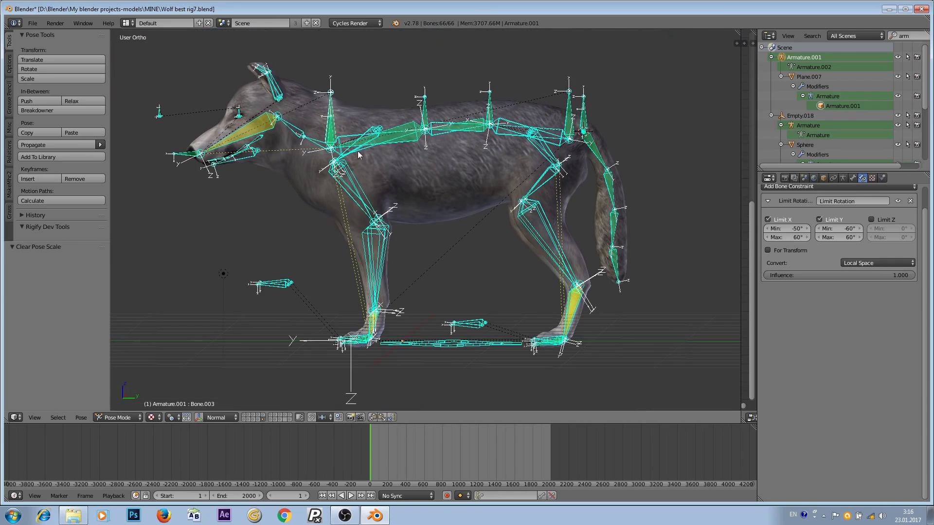
Move Bone.004 at the wolf's shoulders down about 1.206 units along the global Z axis
right_click(333, 123)
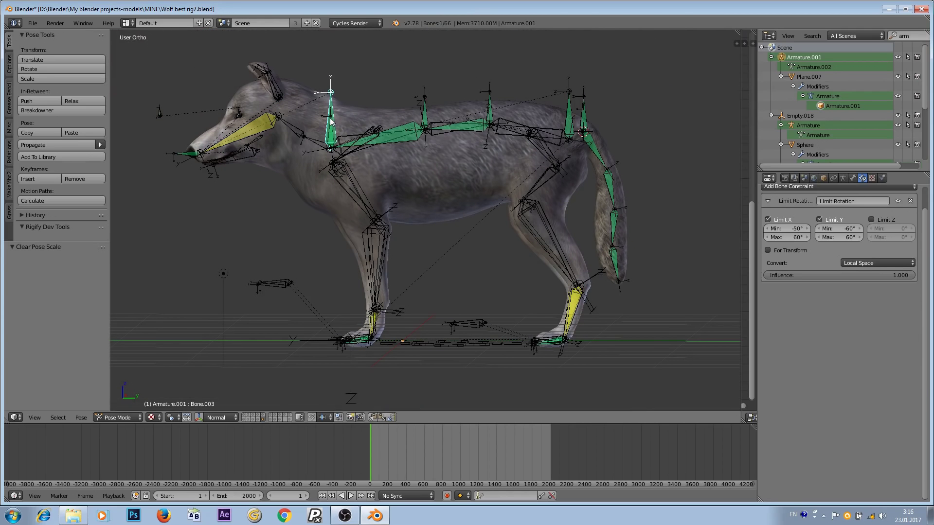
right_click(331, 121)
key(g)
key(z)
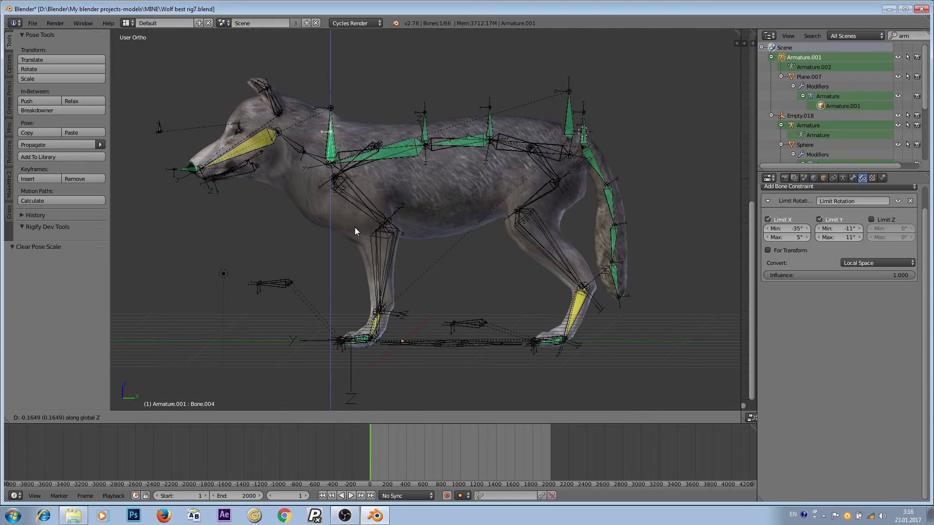
click(357, 232)
Examine how the legs fold and the mesh deforms in the lowered body pose, close up and overall
scroll(397, 282, up, 3)
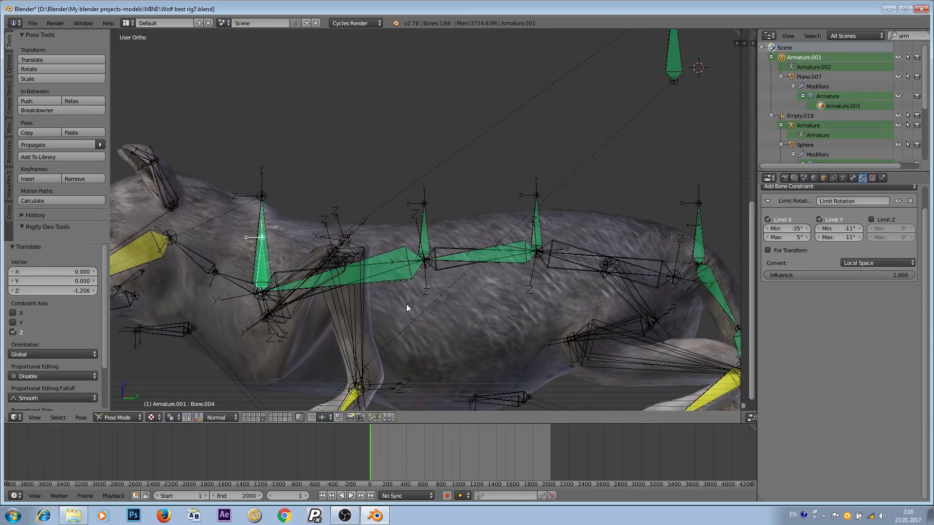
shift+middle_drag(409, 304, 430, 163)
scroll(398, 206, up, 3)
middle_drag(398, 206, 419, 191)
scroll(401, 187, down, 3)
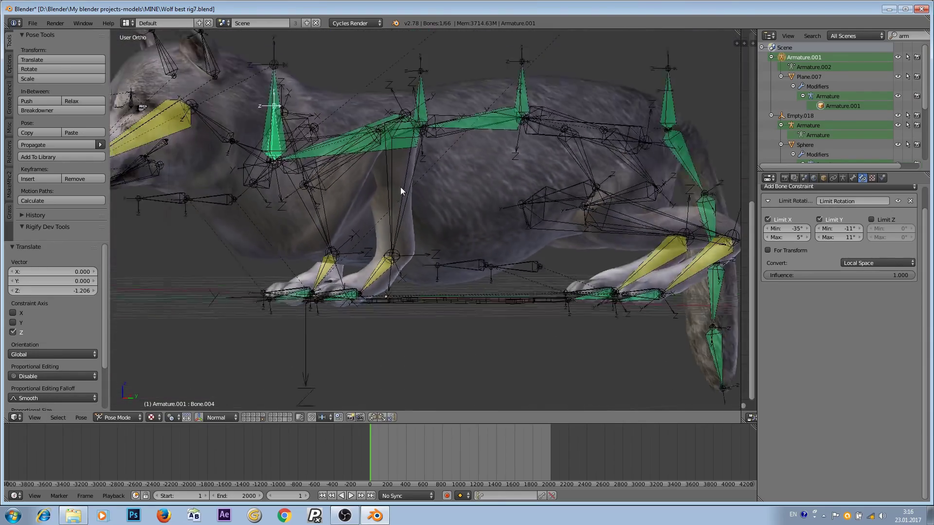
scroll(396, 213, down, 2)
scroll(340, 188, up, 4)
scroll(354, 192, up, 1)
scroll(381, 197, down, 5)
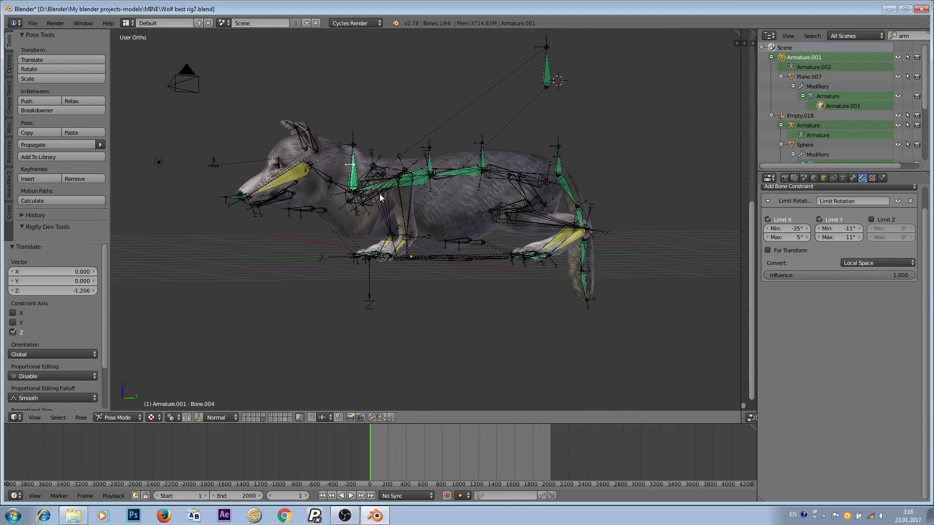
shift+middle_drag(483, 194, 476, 204)
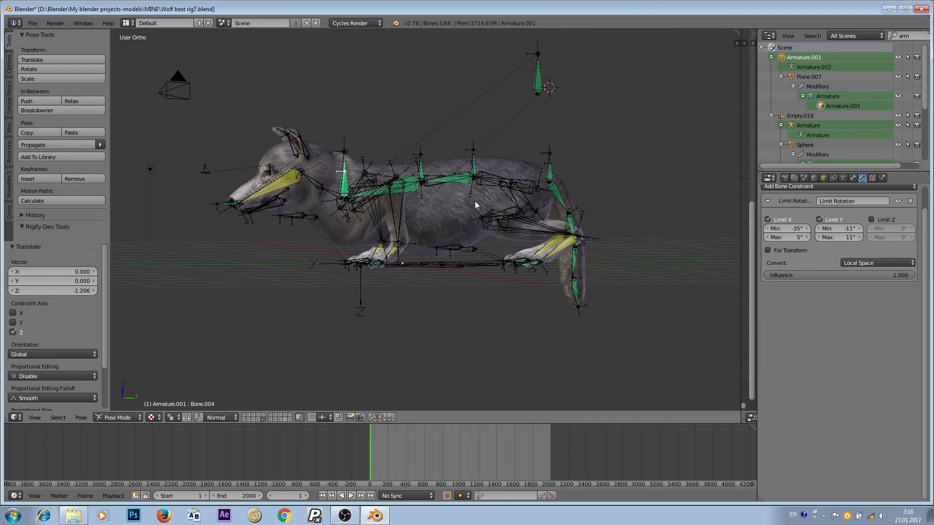
Reopen the saved Wolf best rig7.blend from the recent files
right_click(550, 155)
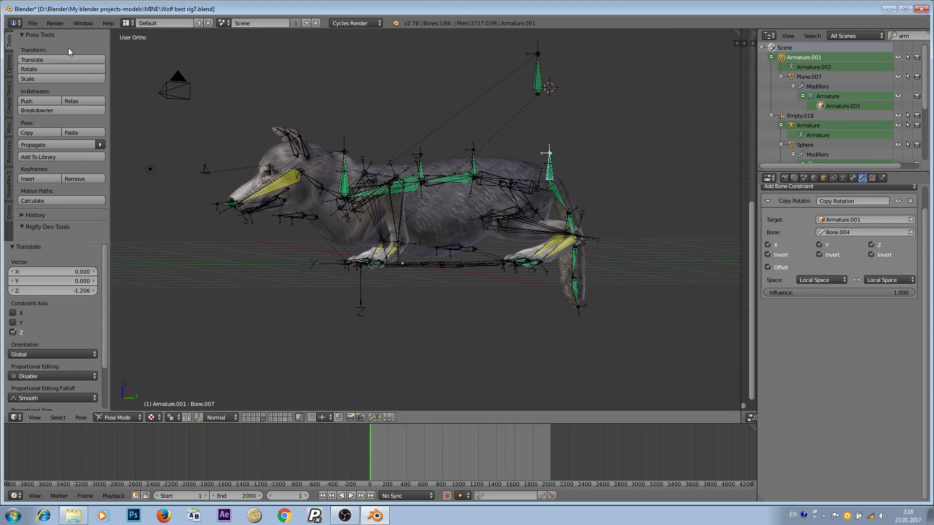
click(33, 24)
mouse_move(83, 55)
click(155, 54)
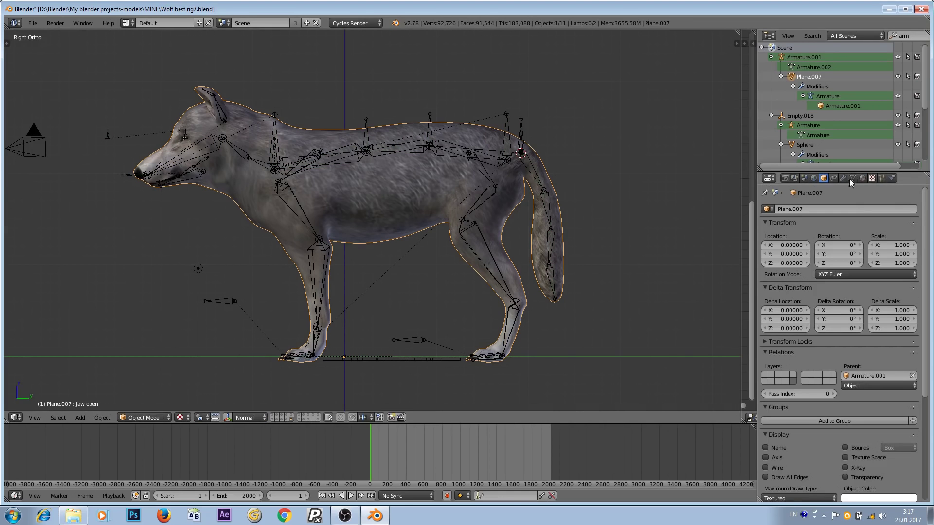
Inspect the Armature modifier of Plane.007 and try its Preserve Volume option on and back off
click(854, 178)
click(844, 177)
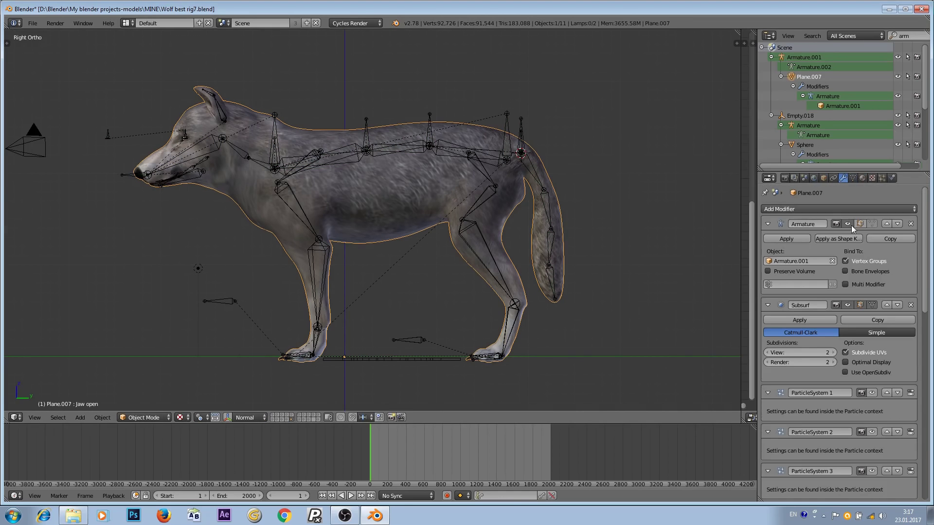
scroll(875, 262, up, 2)
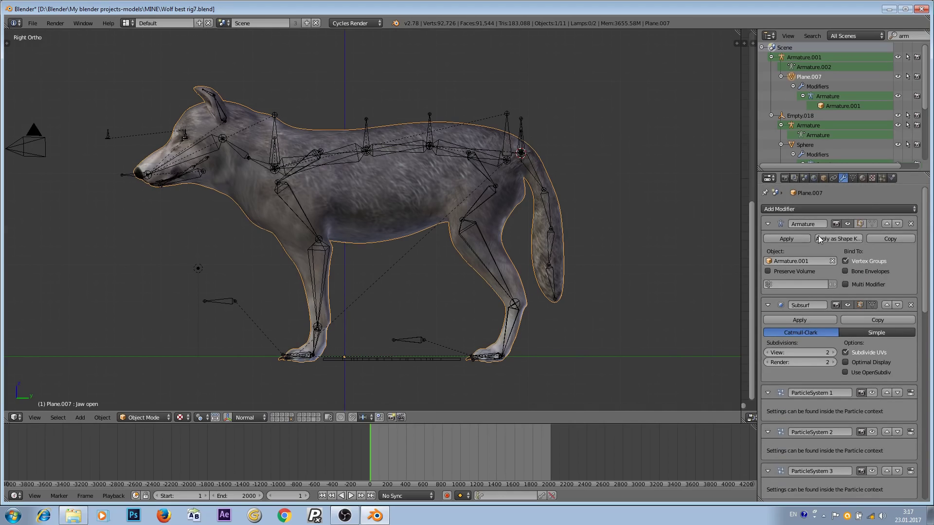
click(768, 271)
click(768, 271)
Rotate Bone.005 above the wolf's hips about 81 degrees around the global X axis to lower the front body
right_click(507, 119)
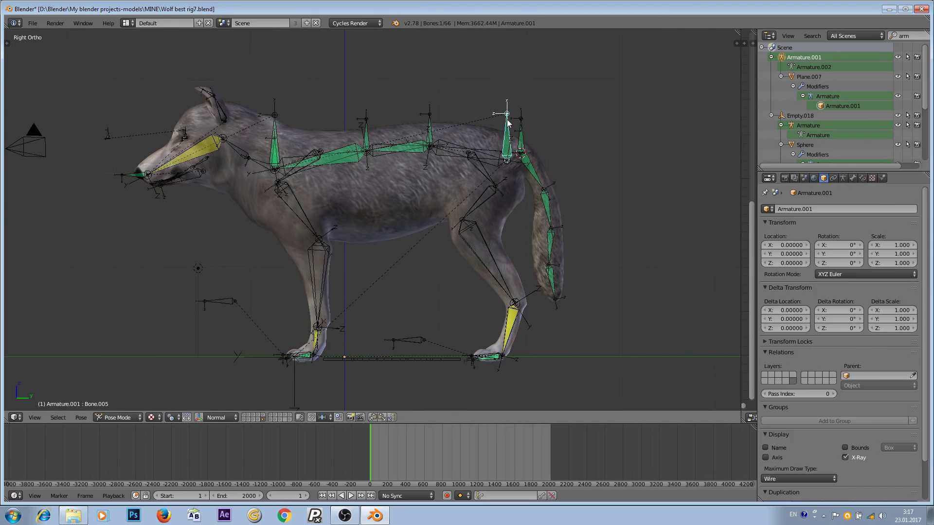
key(r)
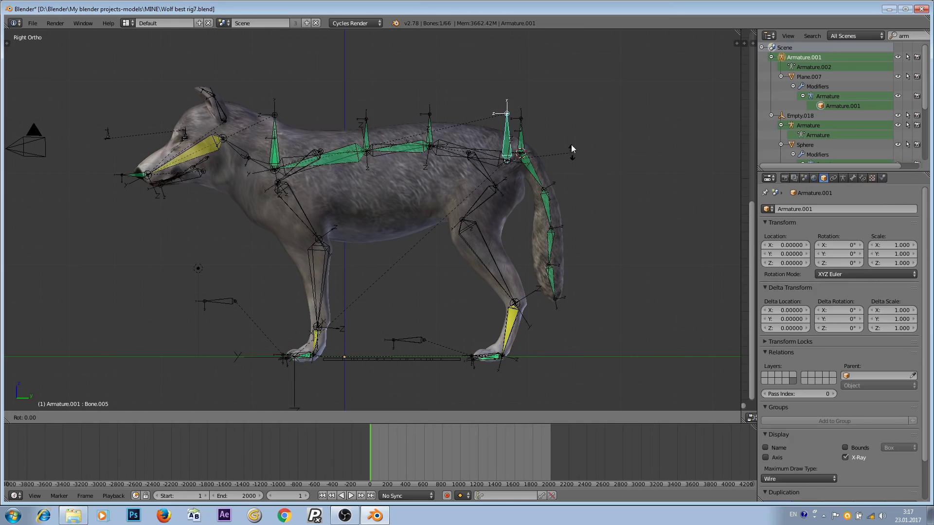
key(x)
click(510, 68)
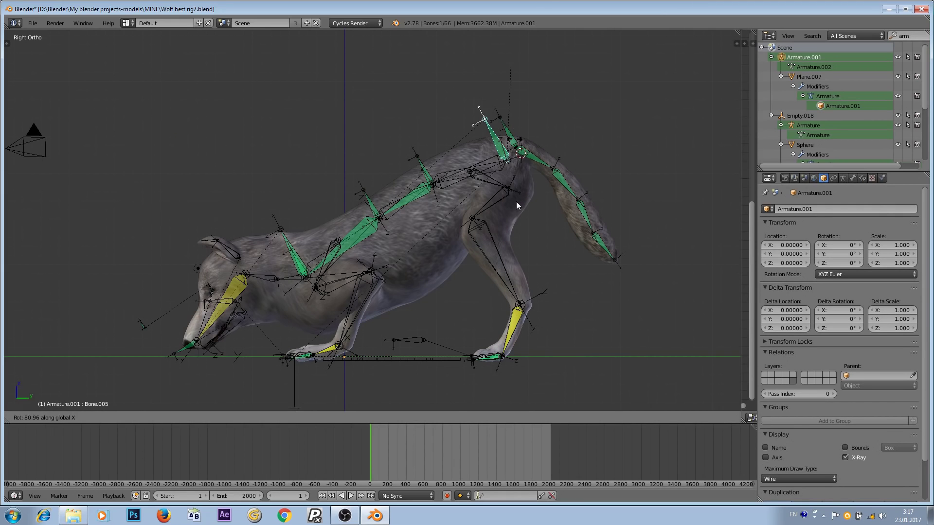
scroll(516, 202, up, 1)
shift+middle_drag(492, 241, 468, 198)
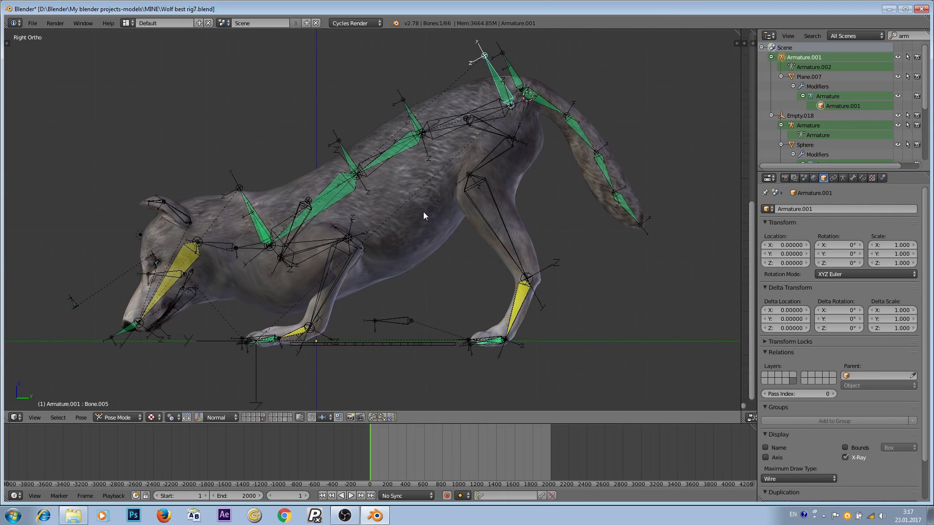
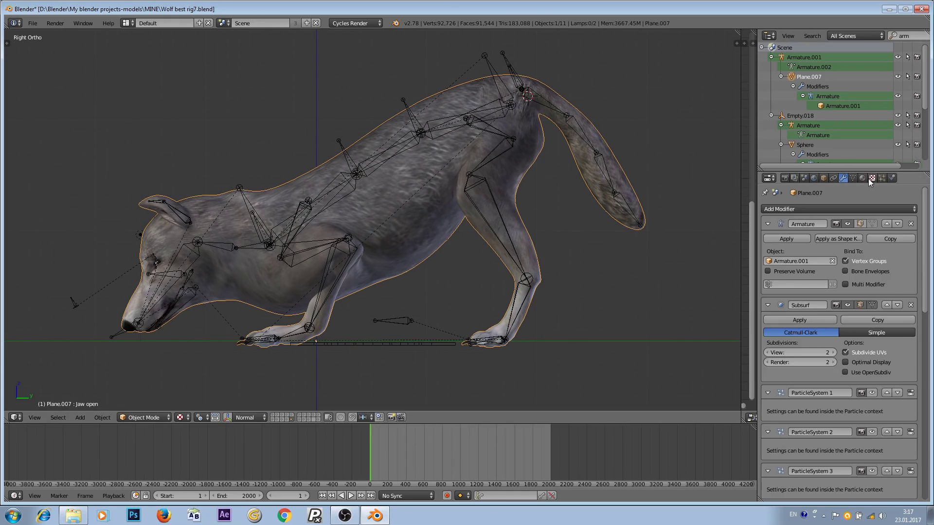
Remove all existing shape keys from Plane.007 and add a new basis key plus one further key
click(852, 178)
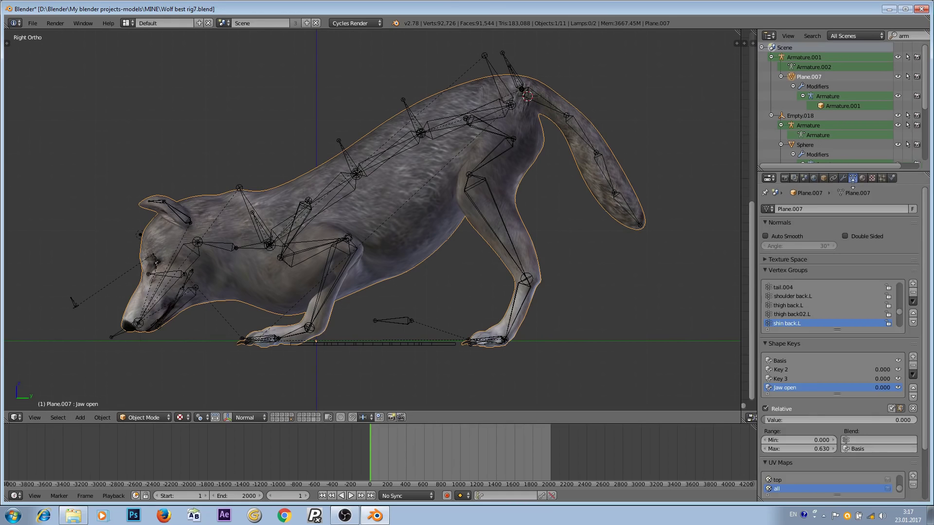
click(913, 367)
click(913, 366)
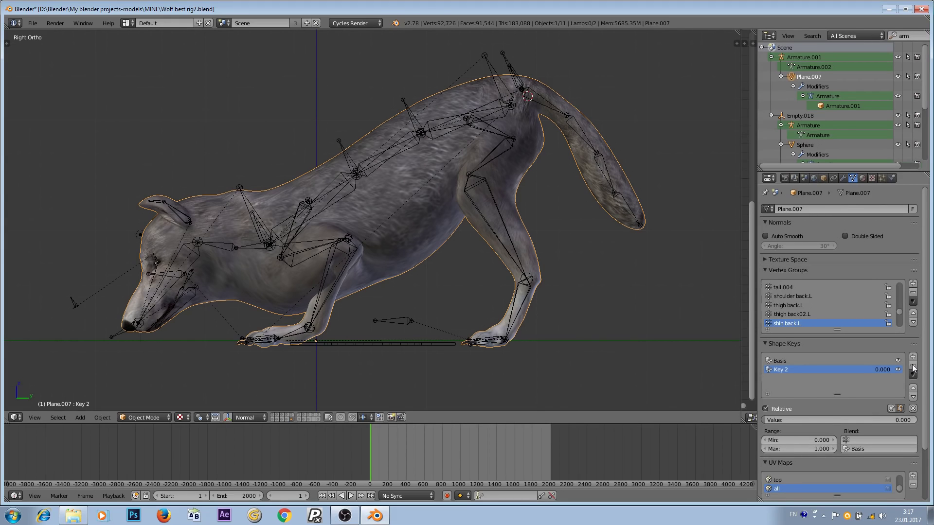
click(913, 366)
click(913, 367)
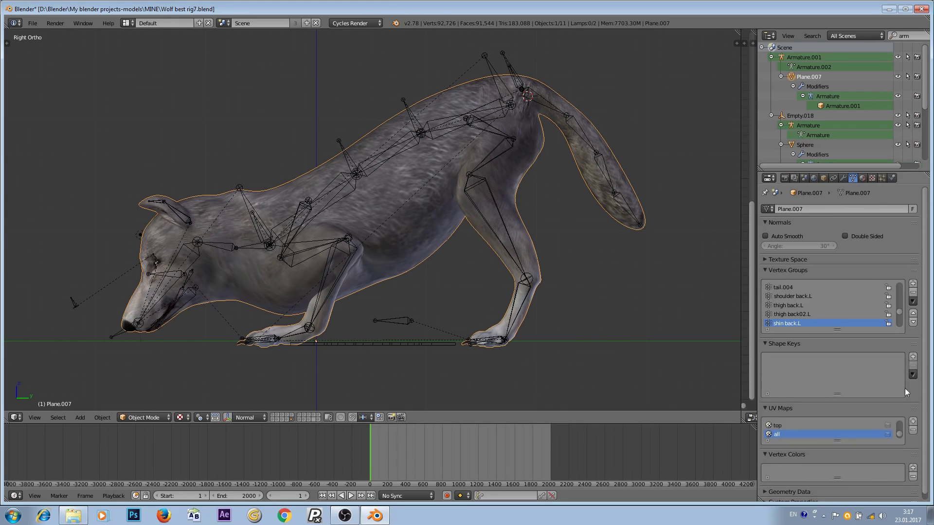
click(913, 359)
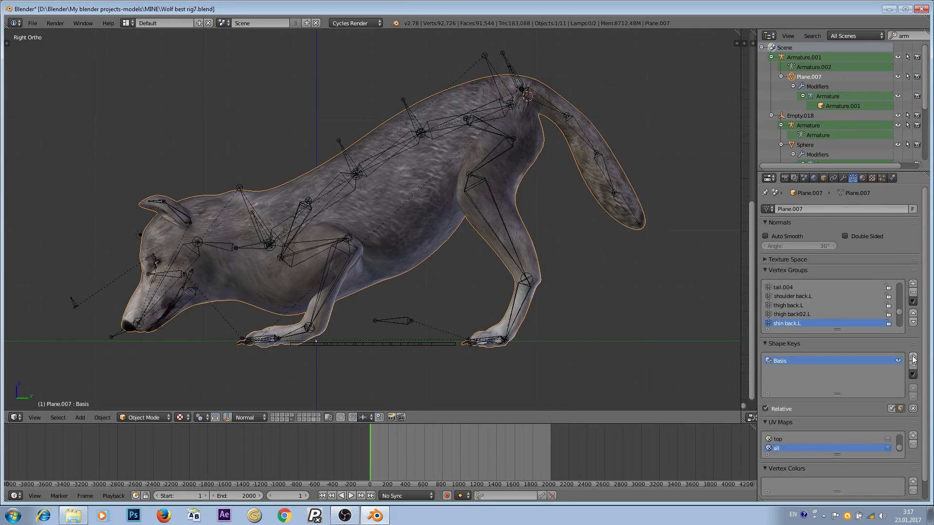
click(913, 359)
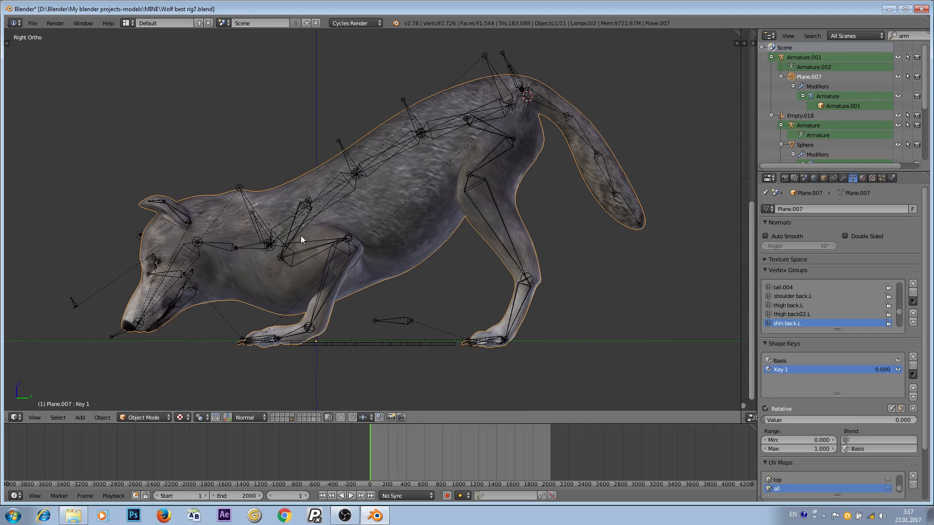
Enter Edit Mode on the wolf mesh and show the Armature modifier's deformation while editing
shift+middle_drag(316, 225, 352, 223)
scroll(345, 233, down, 1)
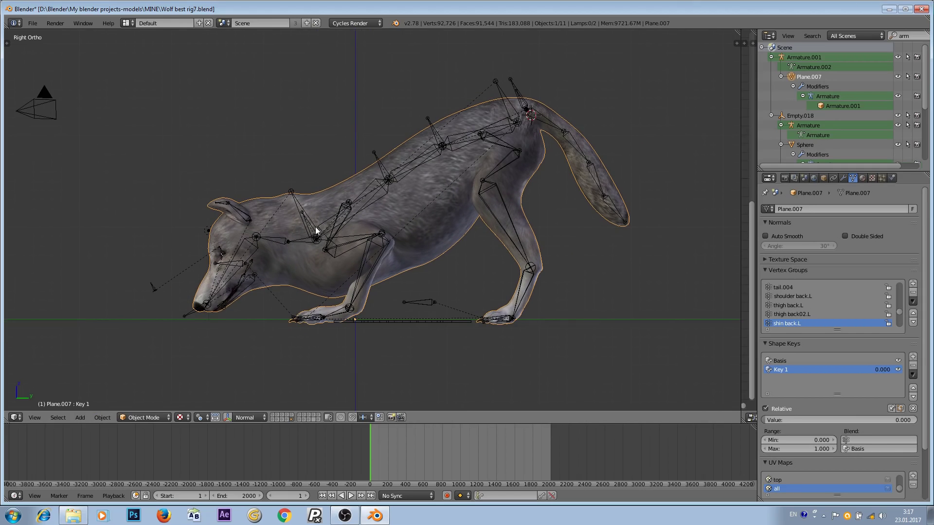
click(150, 418)
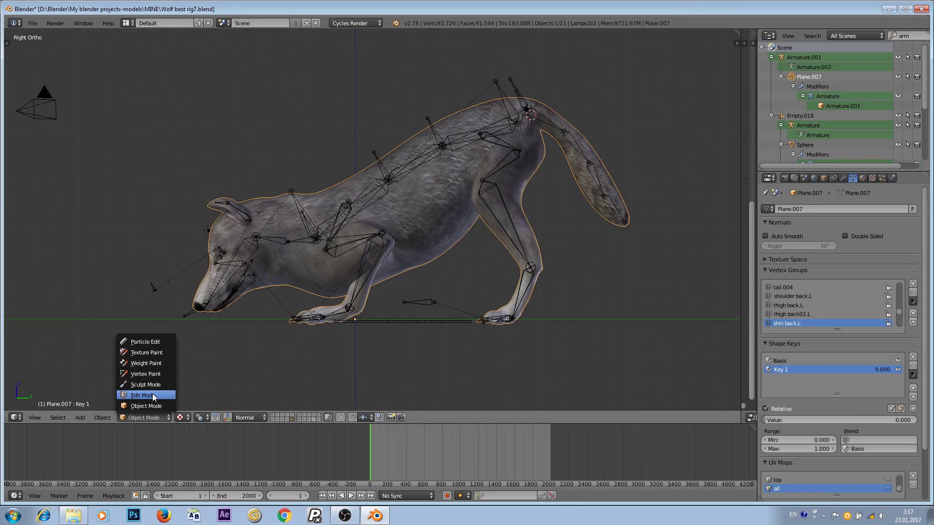
click(152, 393)
shift+middle_drag(455, 178, 438, 215)
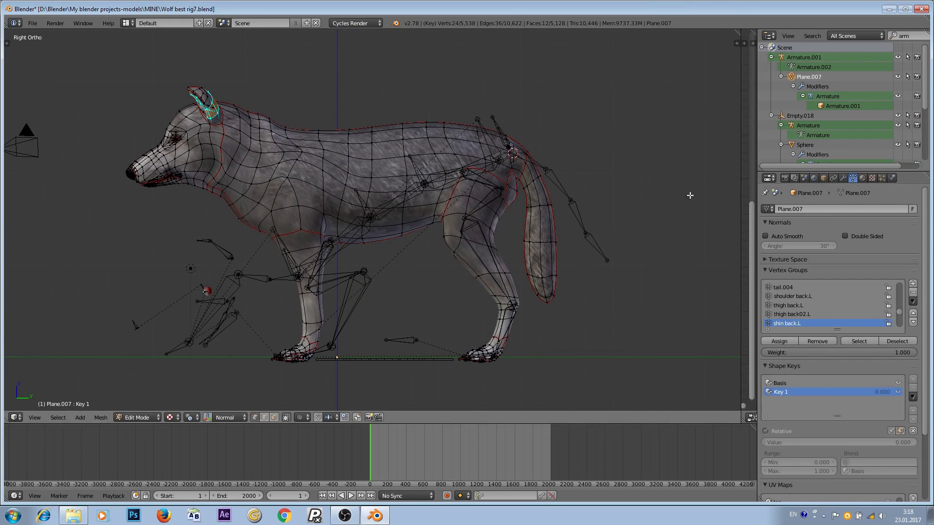
click(844, 178)
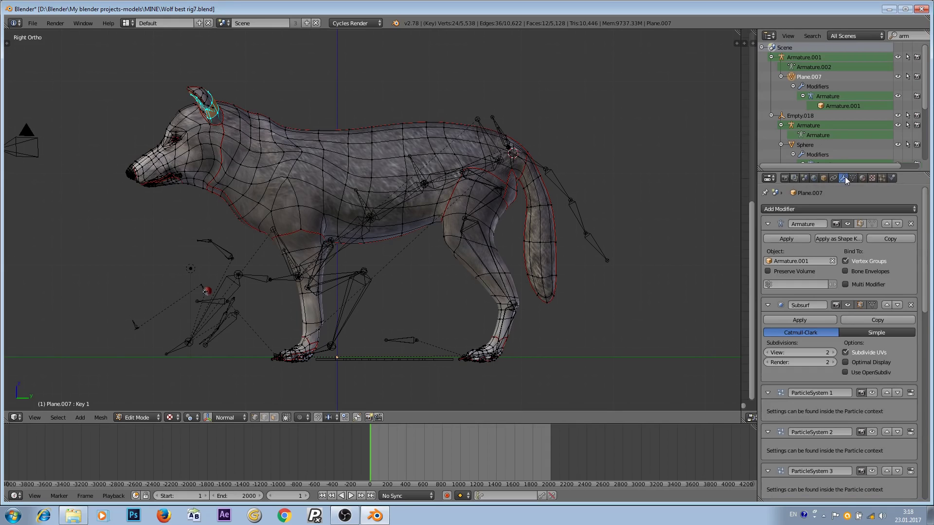
click(857, 222)
Select a vertex at the creased upper front leg and set proportional editing to Connected
middle_drag(434, 278, 437, 201)
scroll(448, 198, up, 5)
shift+middle_drag(455, 156, 427, 188)
scroll(429, 218, up, 3)
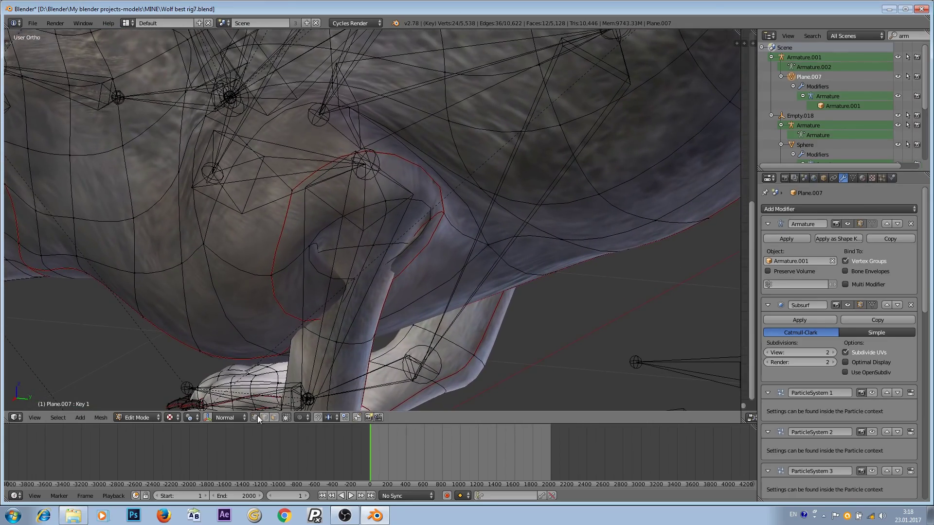
right_click(271, 273)
middle_drag(368, 290, 316, 389)
click(303, 417)
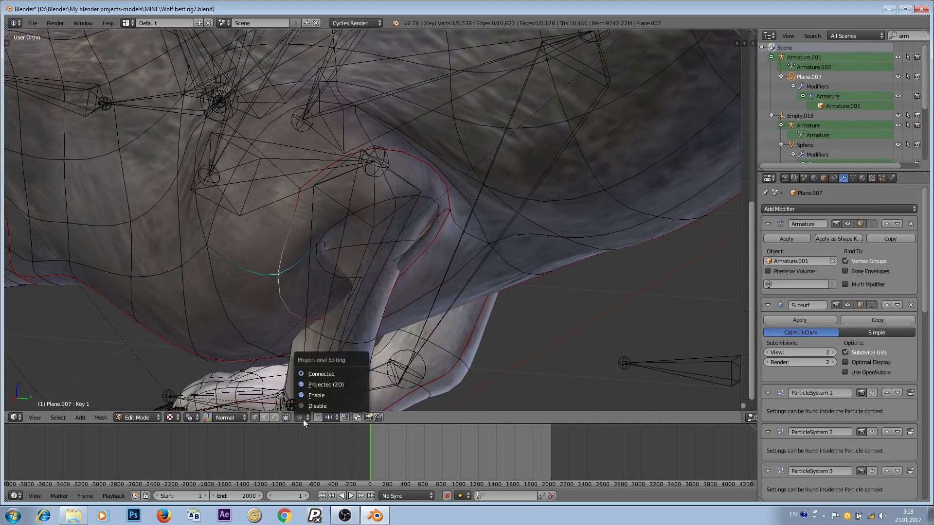
click(325, 373)
Move the folded vertices between the front leg and chest up out of the crease, using proportional size 0.14
middle_drag(324, 373, 381, 256)
middle_drag(340, 323, 418, 265)
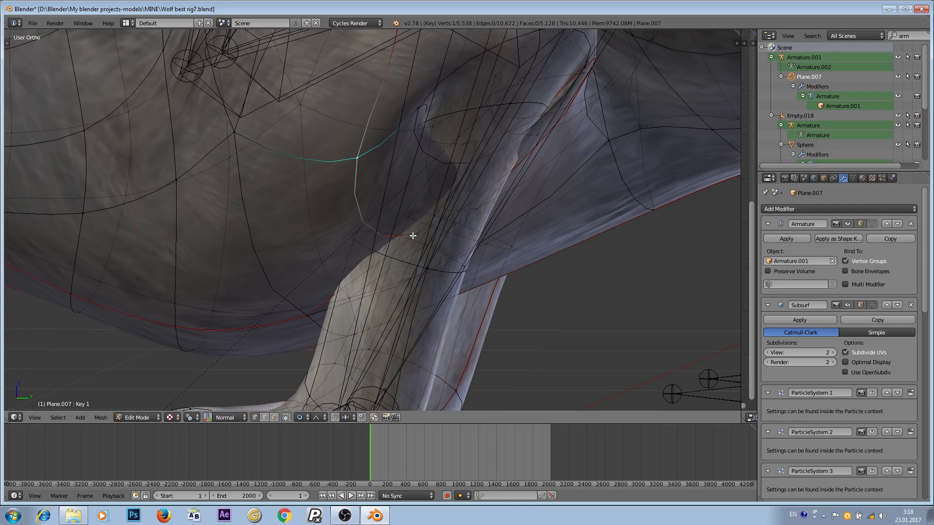
right_click(359, 243)
mouse_move(435, 234)
middle_down()
mouse_move(447, 236)
mouse_move(436, 235)
middle_up()
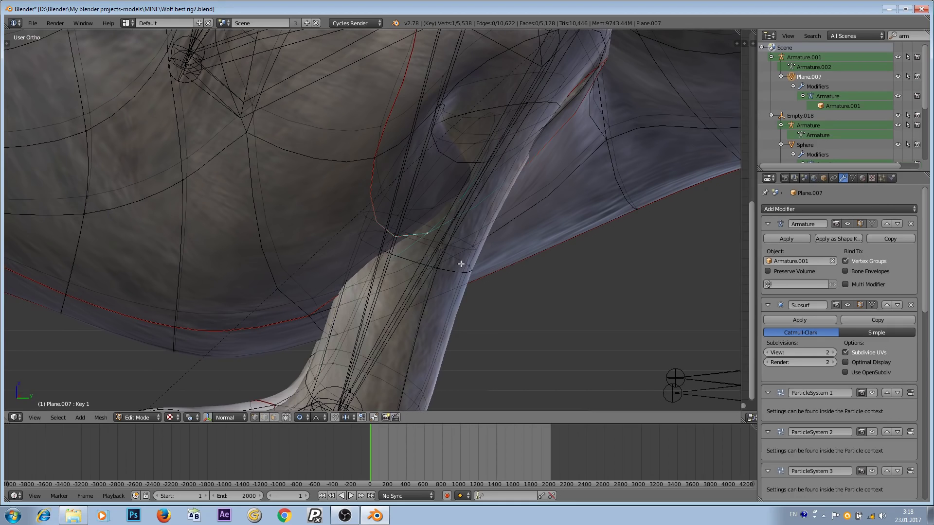
key(g)
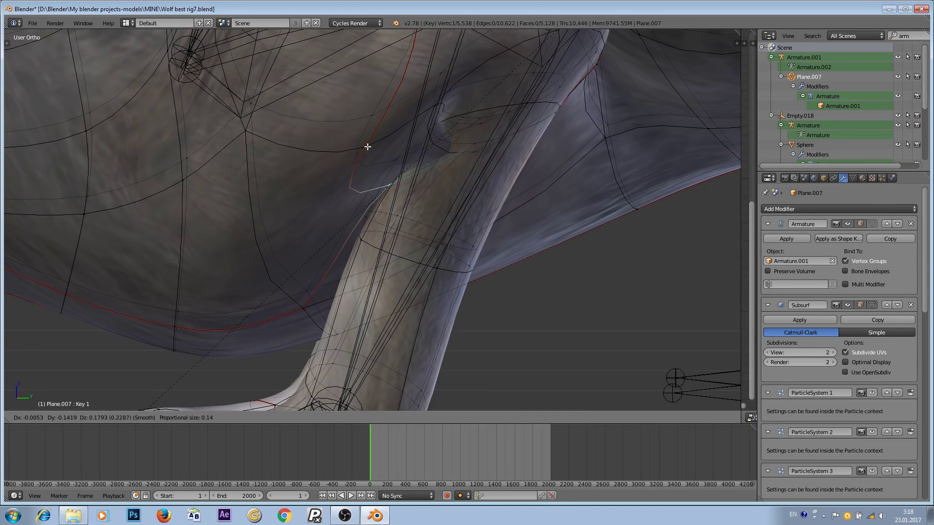
click(450, 149)
middle_drag(450, 149, 447, 171)
key(g)
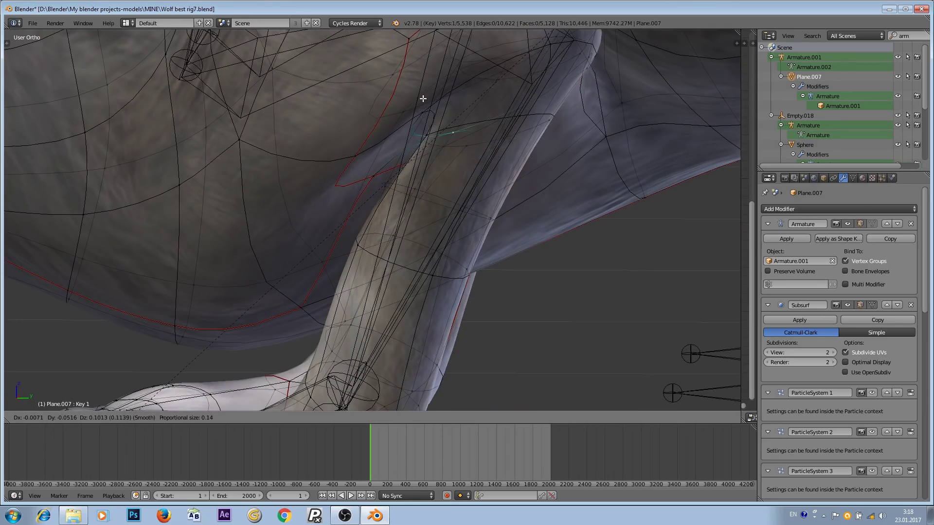
click(425, 125)
Adjust the vertices around the inner armpit and lower chest with proportional moves, working from several angles
scroll(467, 191, down, 4)
middle_drag(467, 191, 344, 175)
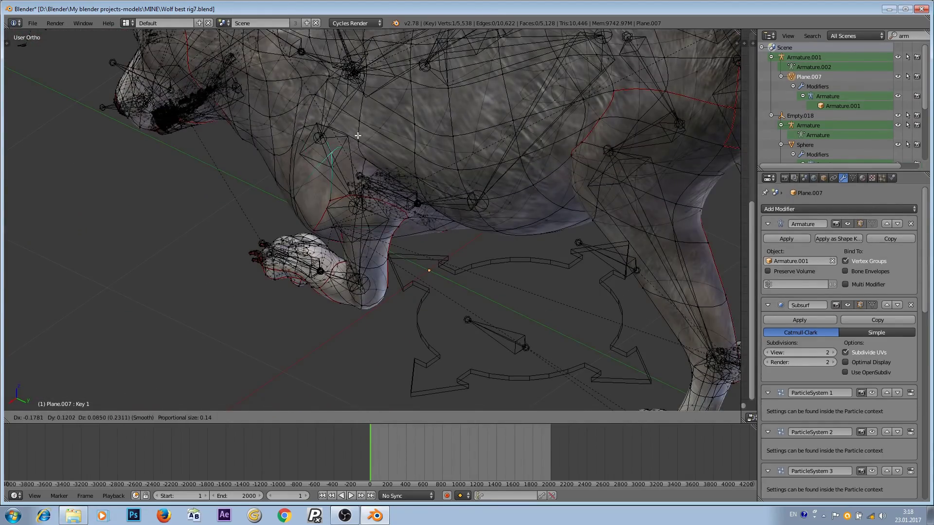
middle_drag(326, 151, 325, 192)
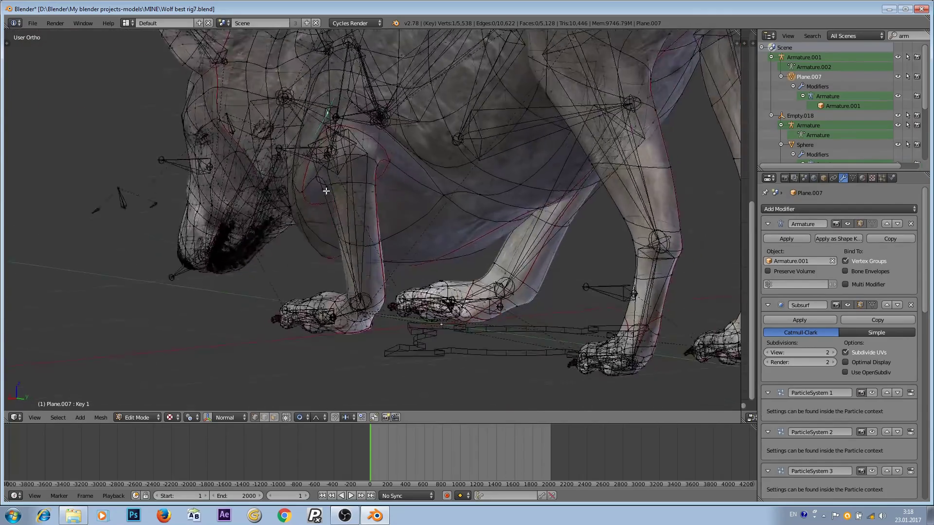
middle_drag(418, 198, 388, 221)
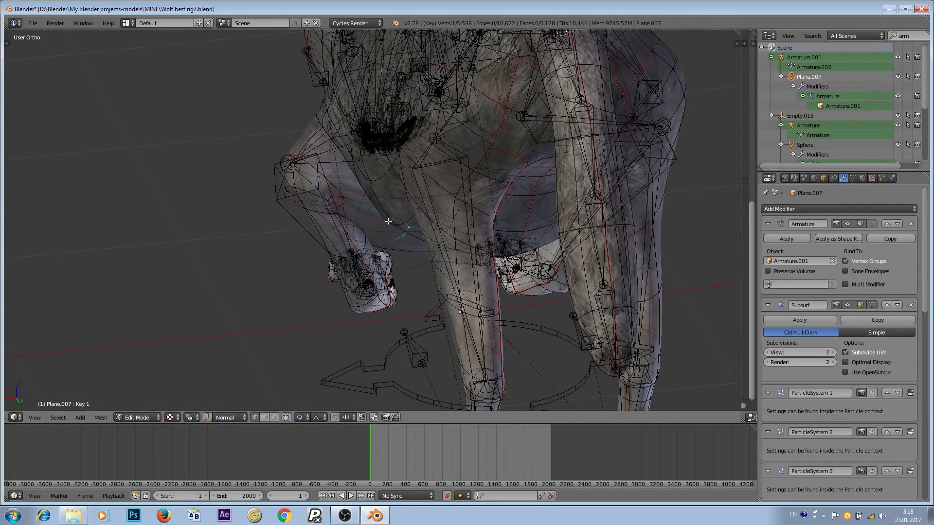
key(g)
click(366, 184)
Reposition the vertices where the belly skin joins the back of the upper front leg
middle_drag(404, 188, 372, 146)
key(g)
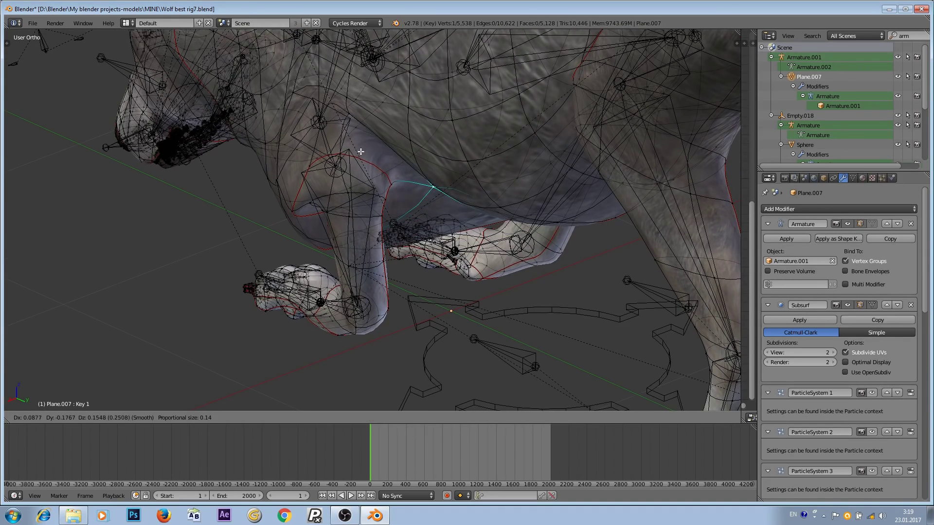
click(360, 151)
middle_drag(416, 171, 523, 138)
key(g)
click(384, 142)
Move the vertex on the leg's front edge down along the chest line to smooth the remaining fold
scroll(431, 176, up, 3)
right_click(516, 120)
key(g)
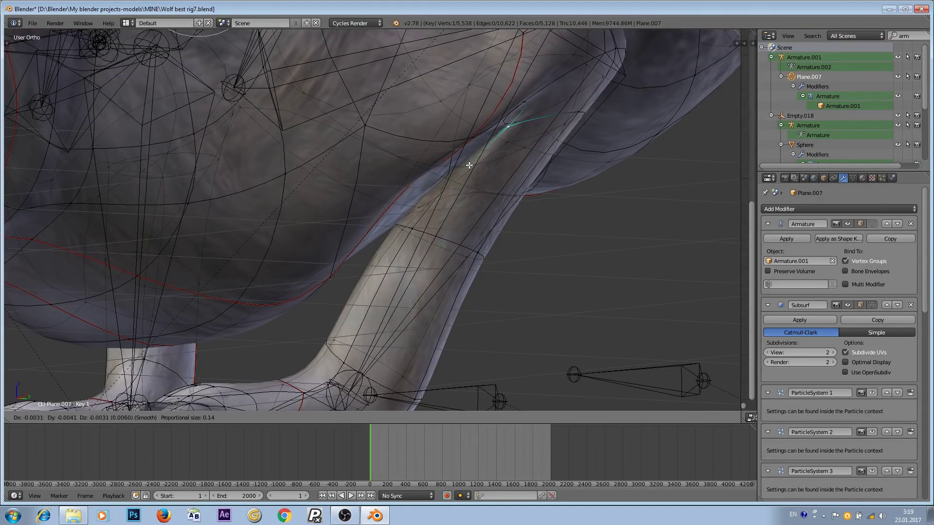
click(462, 168)
middle_drag(461, 169, 445, 182)
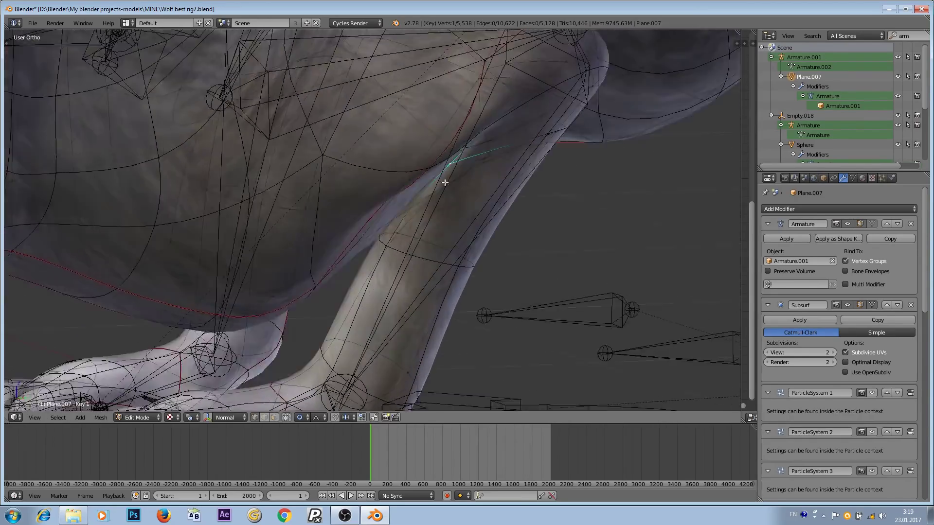
Return to Object Mode and set the new shape key's value to 1.000
scroll(445, 182, down, 8)
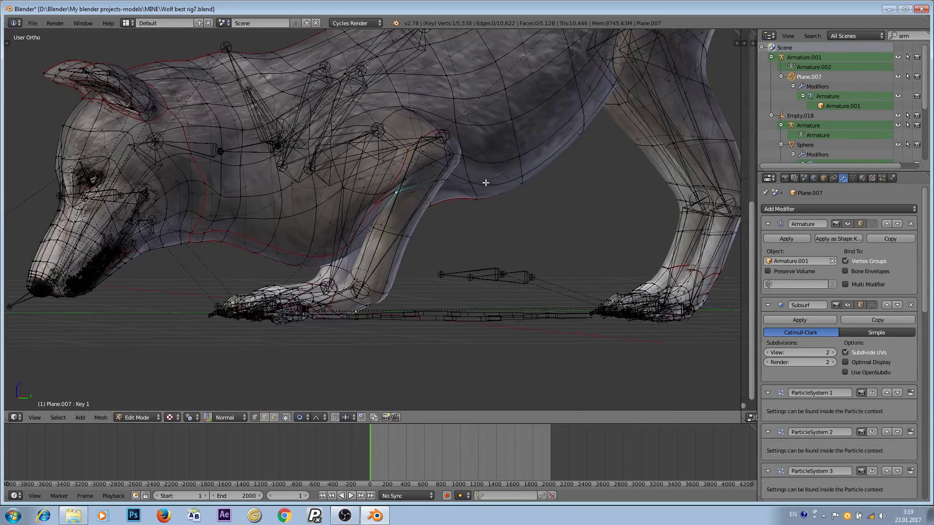
scroll(485, 182, down, 3)
scroll(444, 184, up, 2)
click(139, 417)
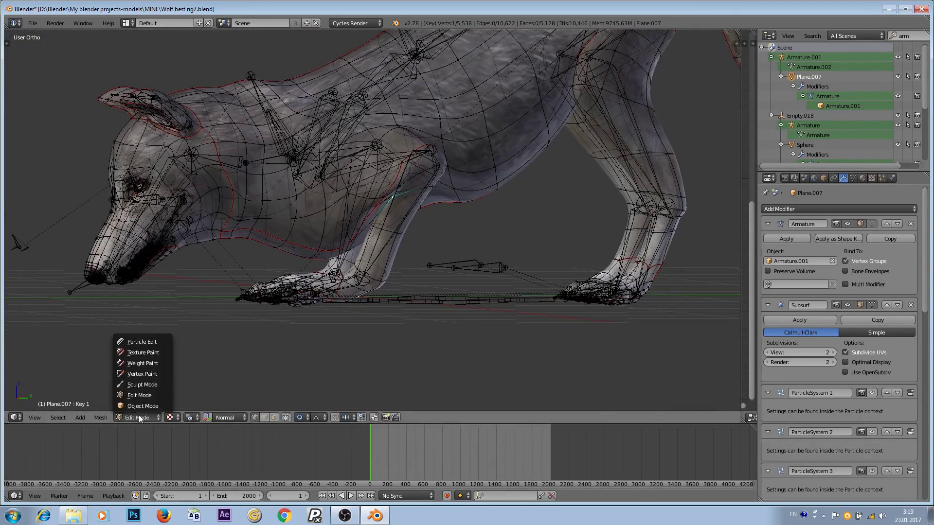
click(153, 405)
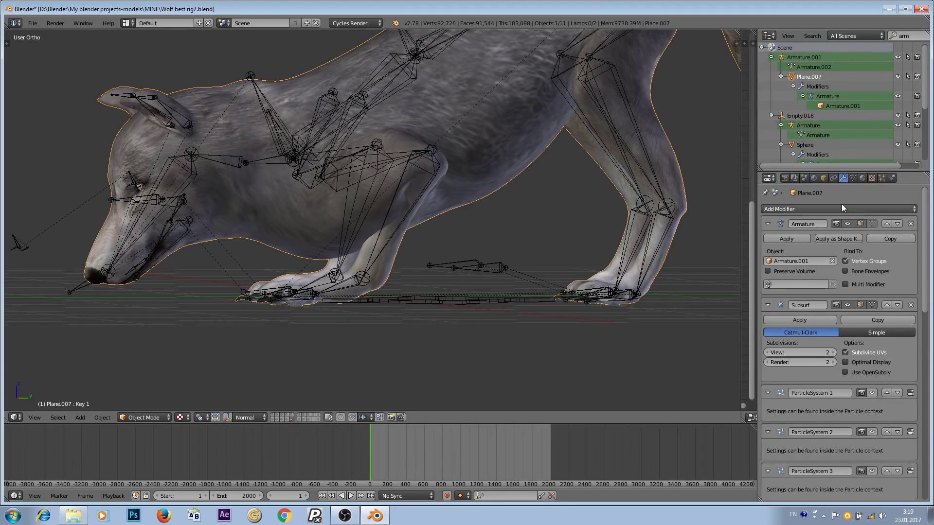
click(853, 178)
drag(768, 421, 917, 420)
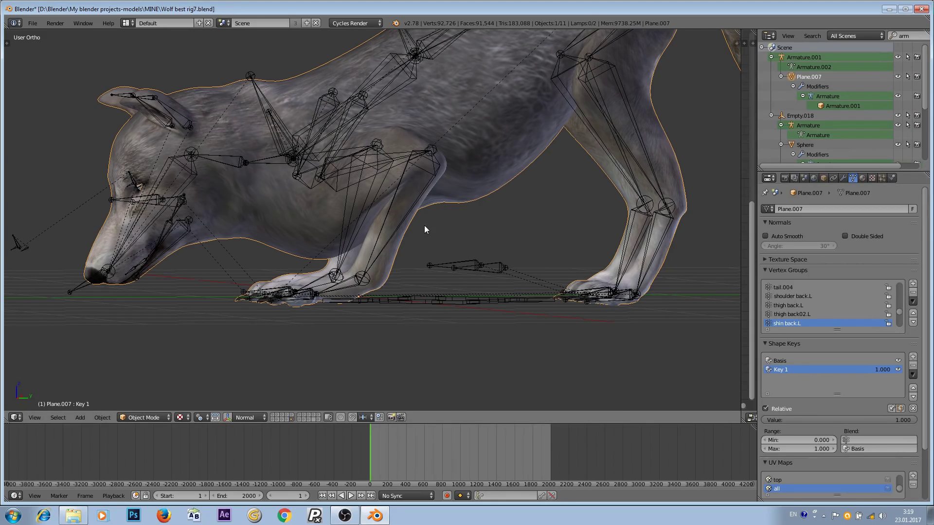
Hide all of the armature's bones and examine the corrected front leg and chest from several angles
scroll(424, 226, down, 5)
middle_drag(427, 219, 459, 214)
scroll(453, 217, up, 5)
scroll(394, 189, down, 3)
right_click(297, 137)
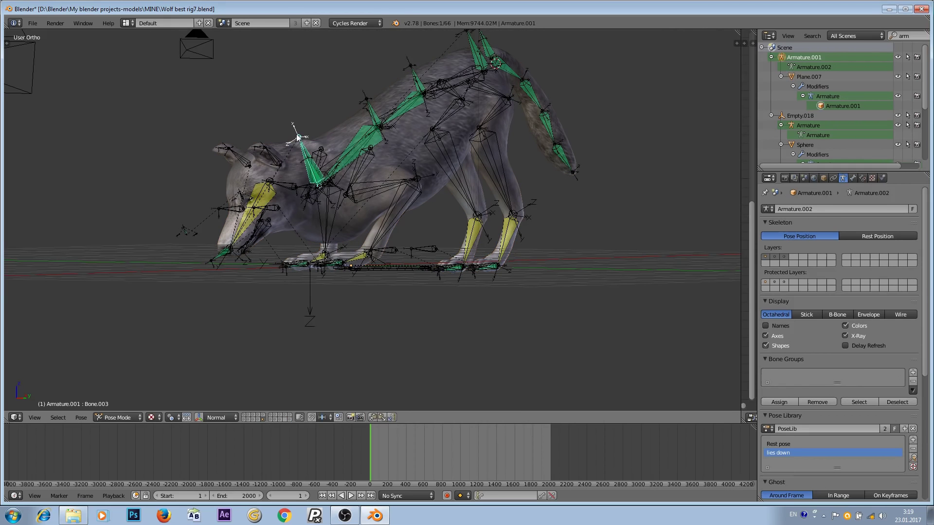
key(a)
key(a)
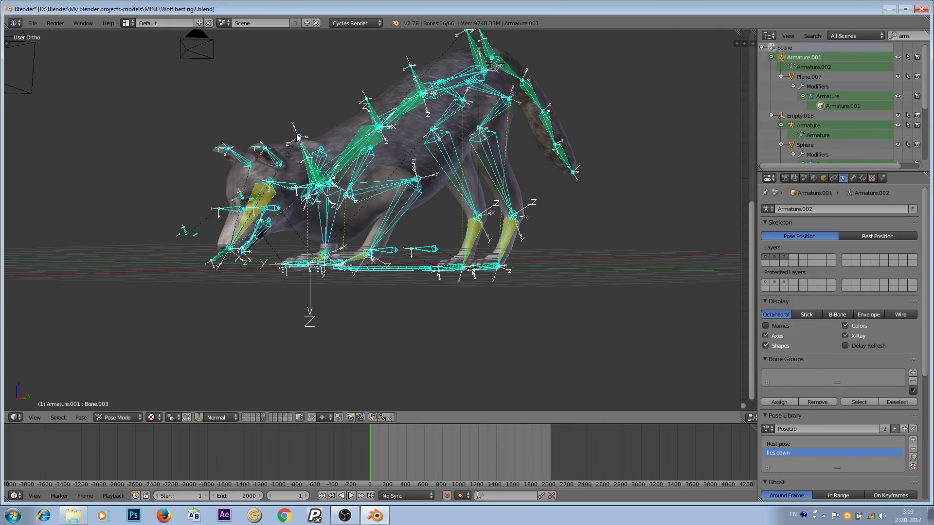
key(h)
mouse_move(484, 181)
middle_down()
mouse_move(379, 190)
mouse_move(495, 176)
middle_up()
scroll(454, 198, up, 3)
middle_drag(451, 199, 407, 192)
scroll(397, 211, down, 4)
scroll(396, 208, up, 3)
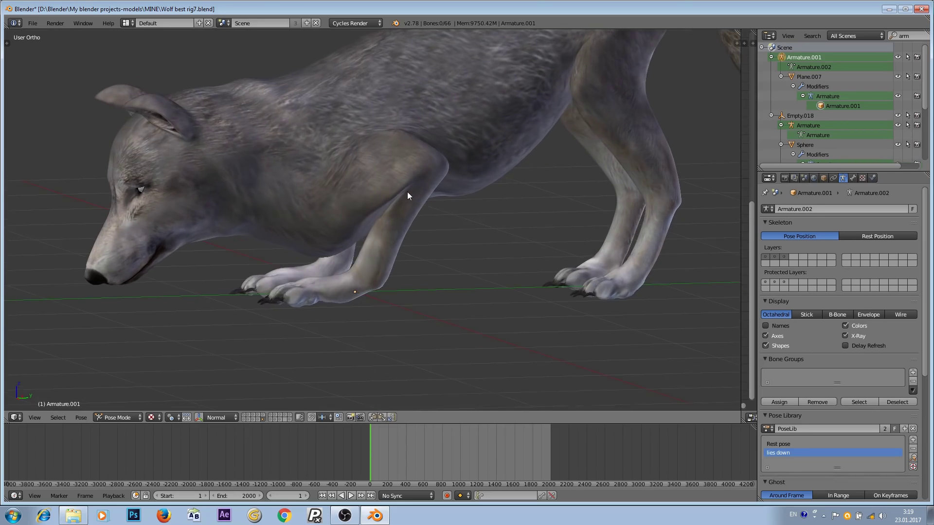
scroll(407, 192, down, 4)
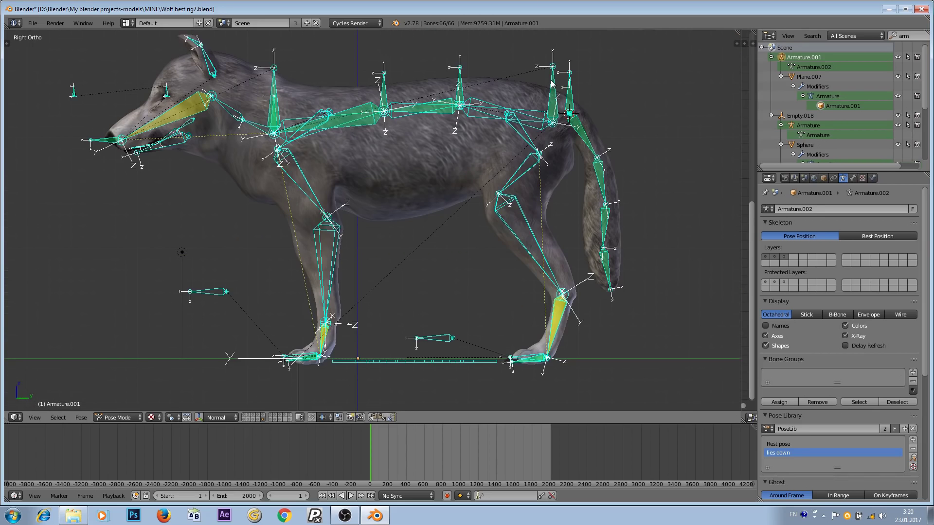
Rotate the front control bone above the hips about the X axis until the wolf's front body bends to the ground
right_click(551, 82)
scroll(551, 82, down, 1)
scroll(551, 82, up, 1)
shift+middle_drag(553, 84, 558, 108)
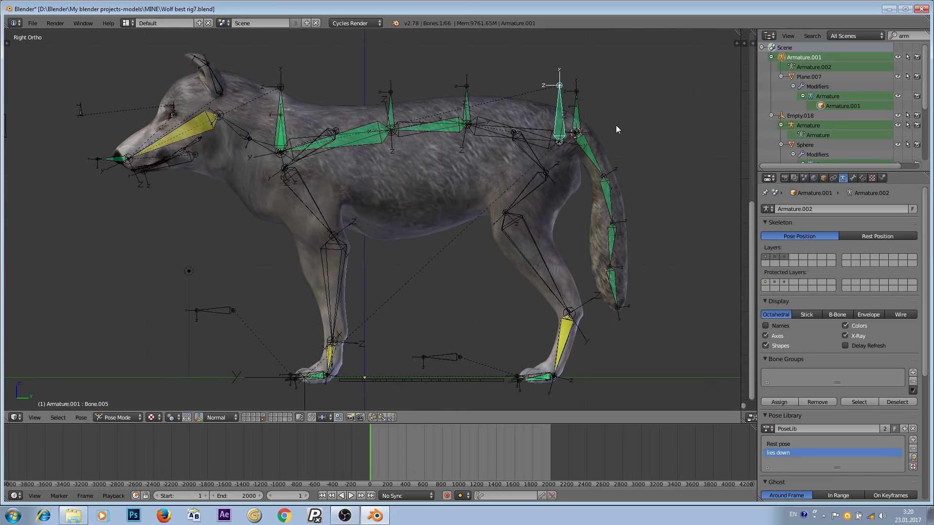
key(r)
key(x)
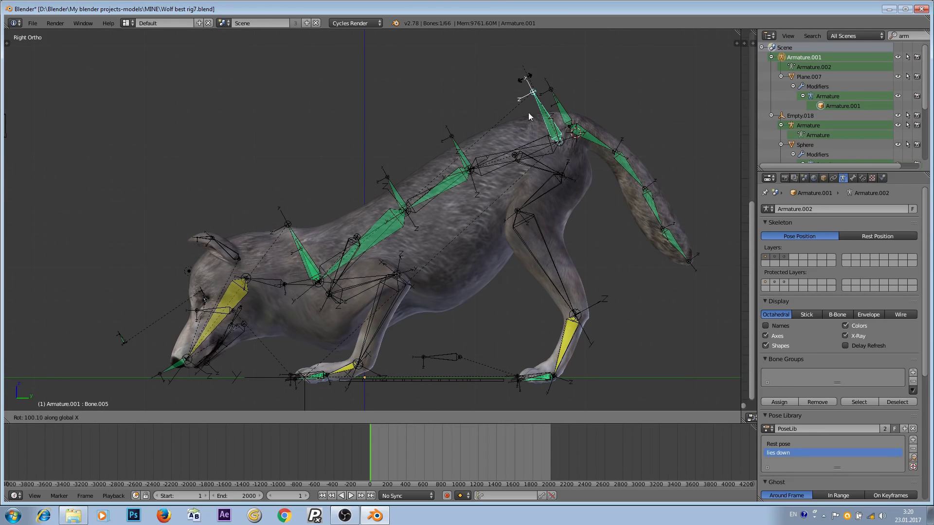
click(522, 180)
shift+middle_drag(522, 180, 502, 166)
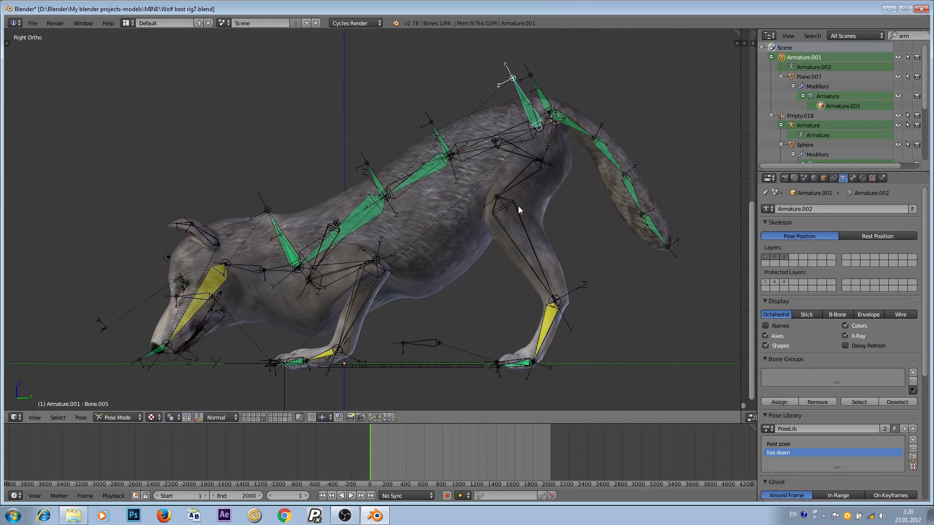
Test the Key 1 shape key's value on the wolf mesh and leave it at 1.000
right_click(459, 234)
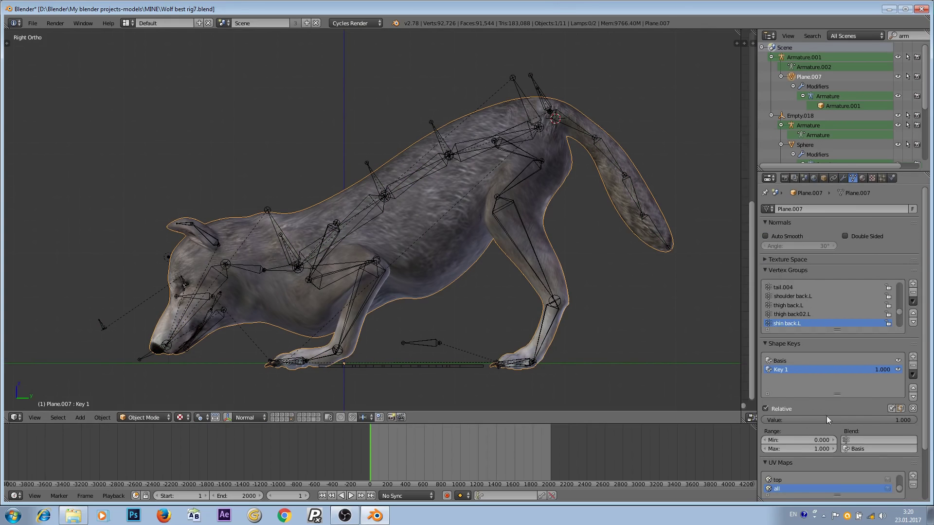
mouse_move(909, 419)
mouse_down()
mouse_move(762, 419)
mouse_move(917, 419)
mouse_up()
Clear the rotation of all the armature's bones
right_click(517, 79)
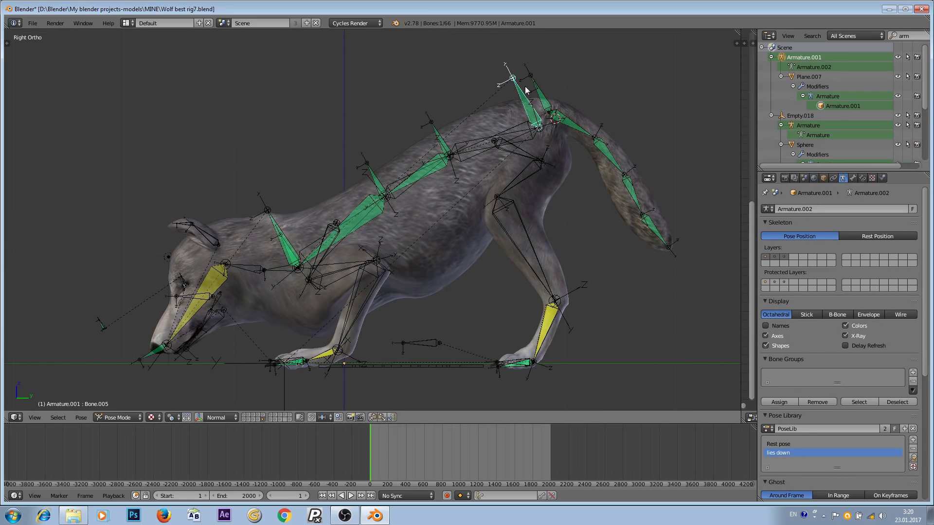
key(a)
key(a)
scroll(514, 106, down, 1)
scroll(514, 107, up, 1)
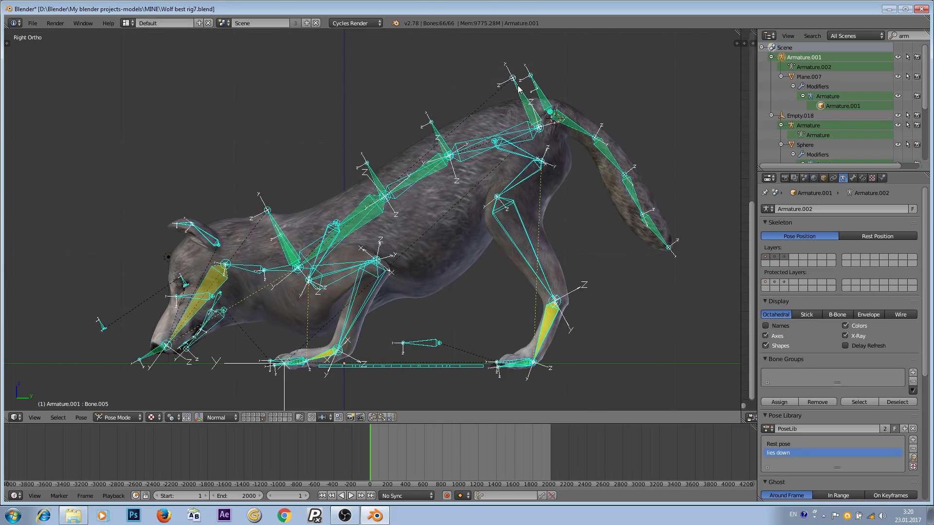
key(alt+r)
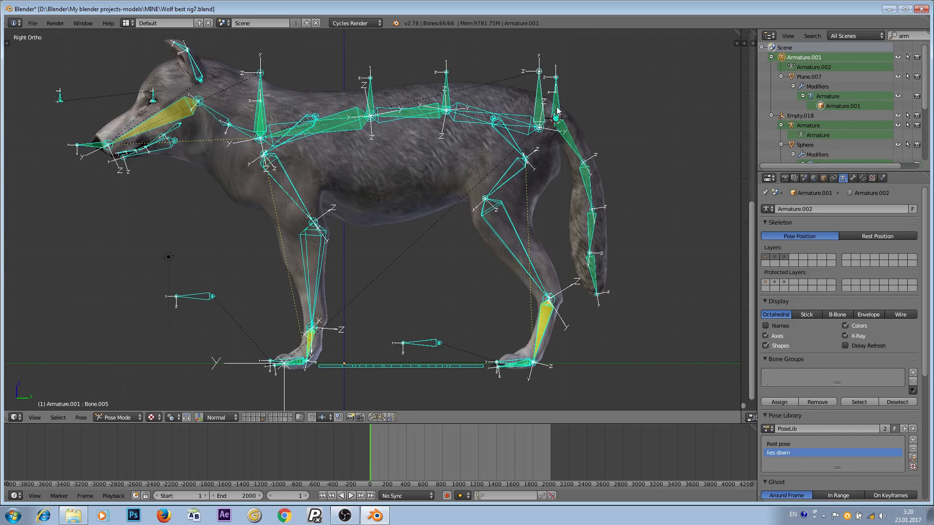
shift+middle_drag(556, 111, 563, 129)
scroll(564, 129, down, 1)
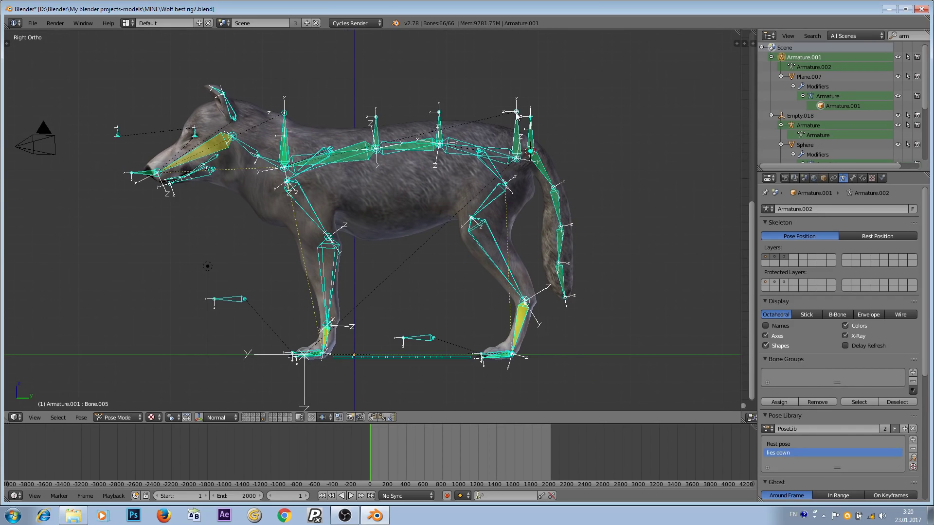
Try rotating the front hip control bone about the X axis to preview the bent-down pose
right_click(532, 120)
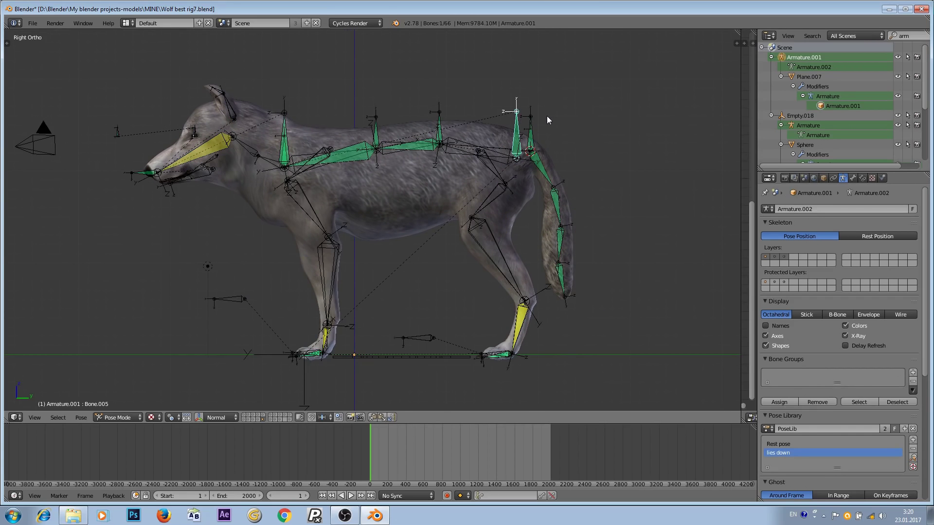
key(r)
key(x)
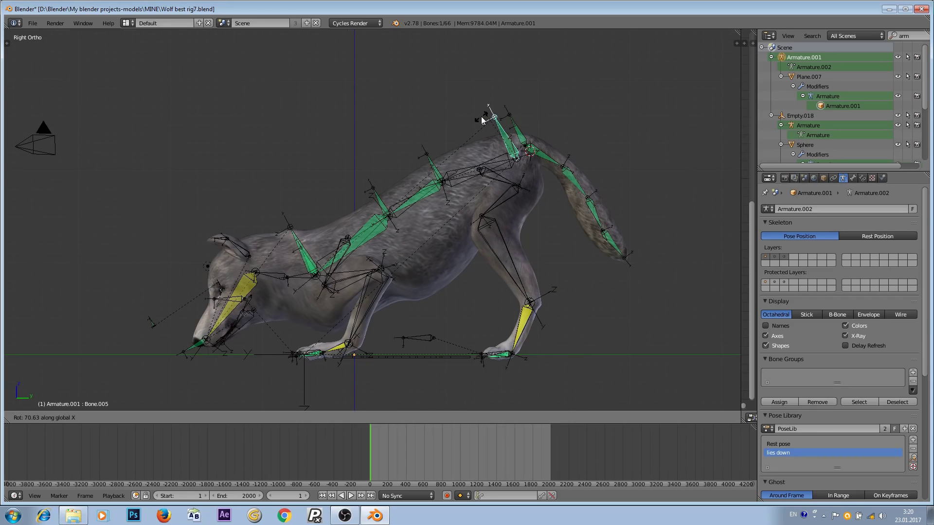
right_click(480, 116)
scroll(483, 139, down, 1)
scroll(484, 139, up, 1)
right_click(468, 182)
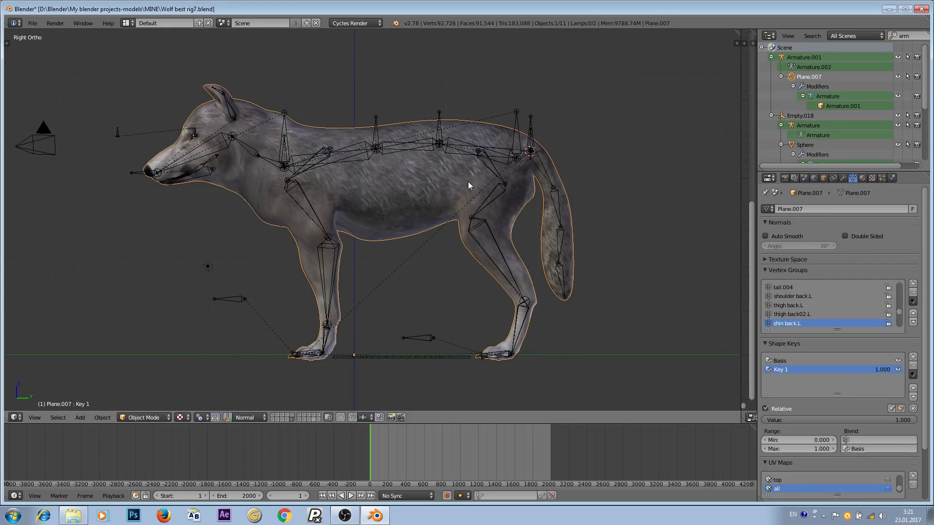
Pose the wolf bent down by rotating the front hip control bone about the X axis
right_click(517, 123)
key(ctrl+Tab)
key(r)
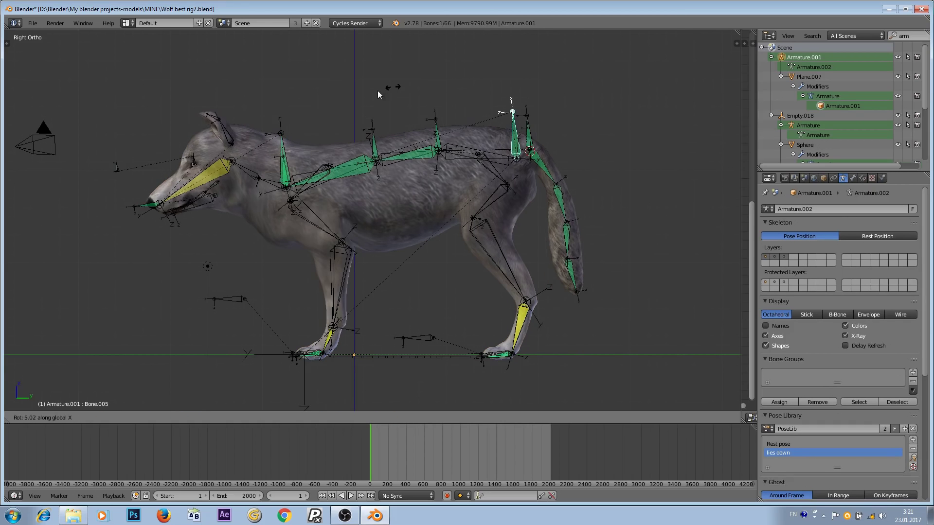
click(424, 230)
key(ctrl+Tab)
Add a single, manually created driver to the value of the wolf mesh's Key 1 shape key
right_click(424, 230)
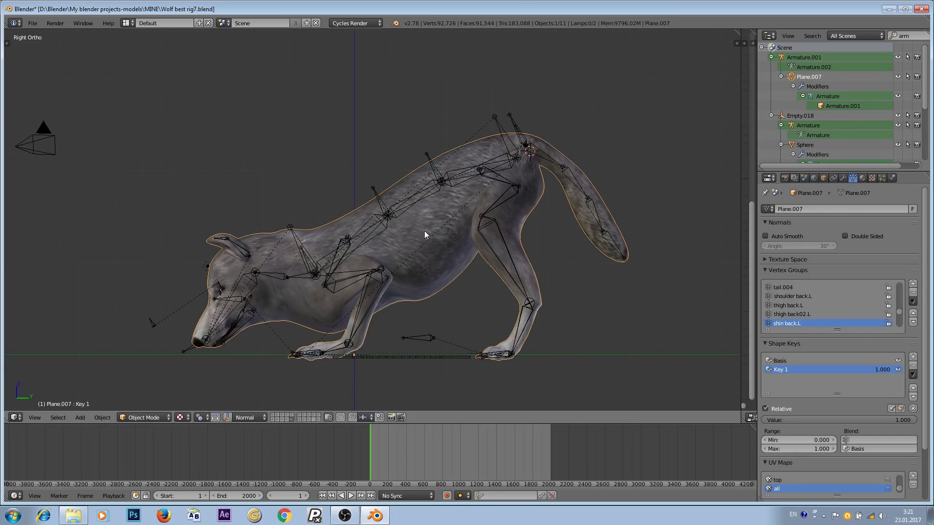
right_click(810, 418)
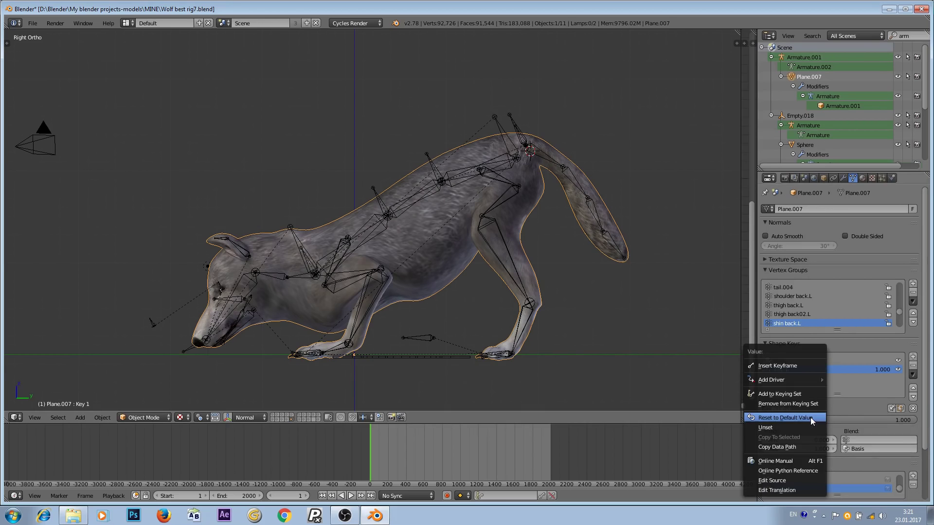
mouse_move(780, 378)
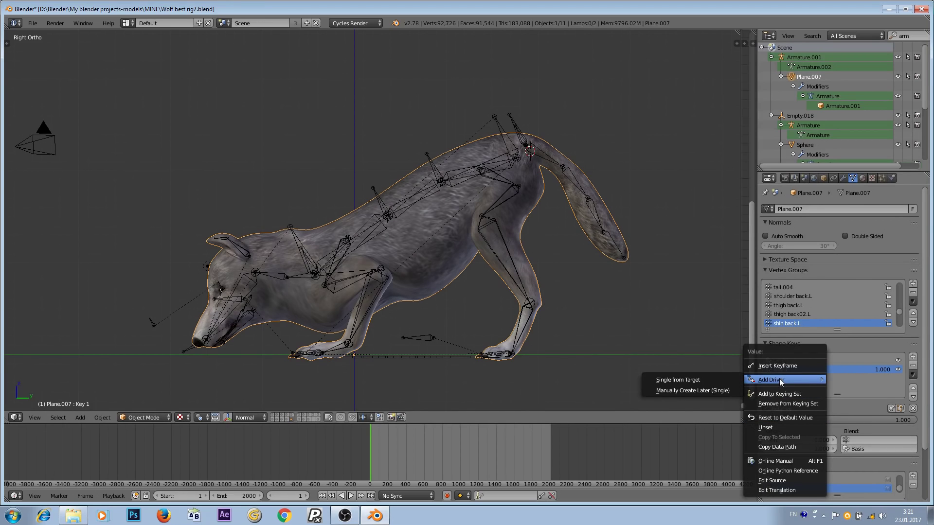
click(689, 390)
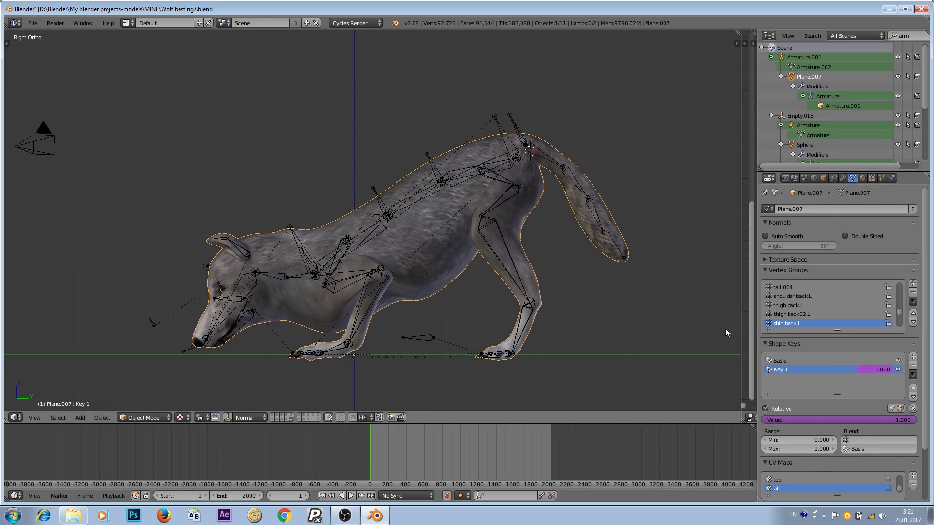
Widen the area beside the 3D view, make it a Graph Editor in Drivers mode, and expand Key.004
drag(737, 294, 434, 281)
click(448, 418)
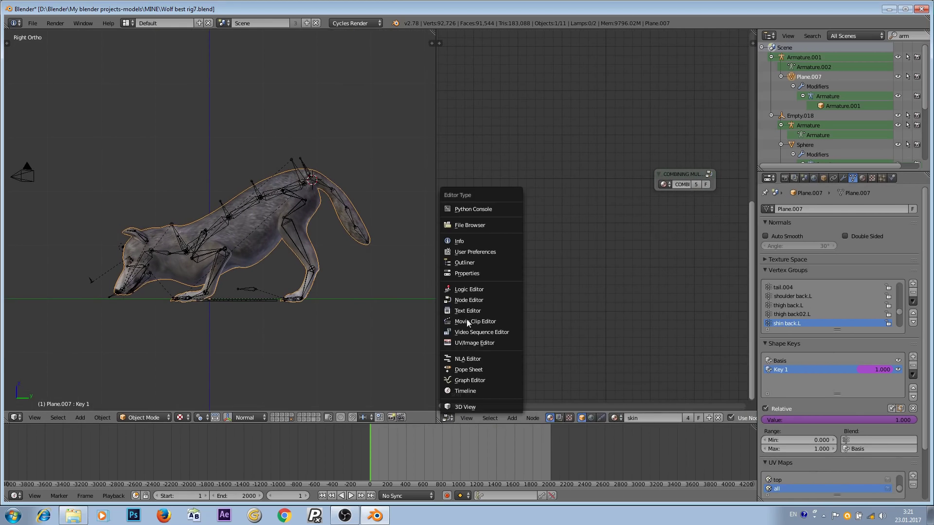
click(474, 380)
click(606, 418)
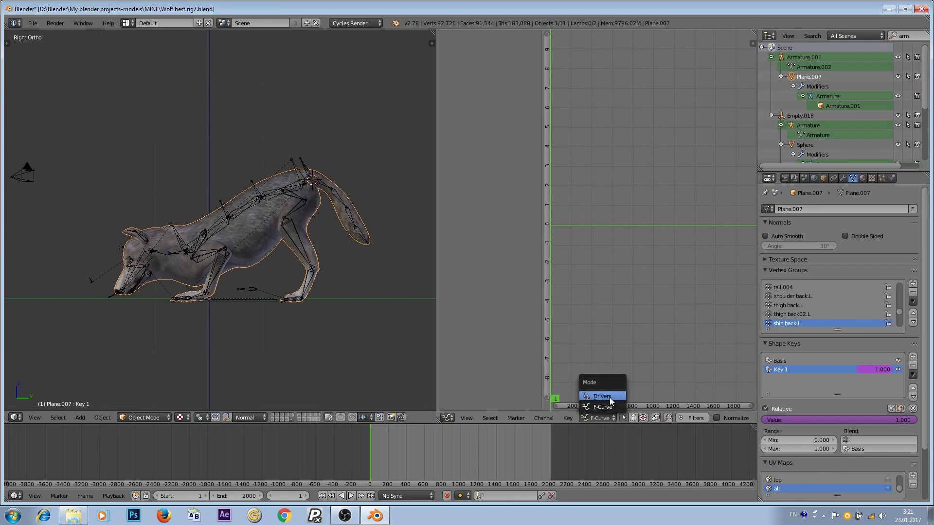
click(604, 396)
click(444, 46)
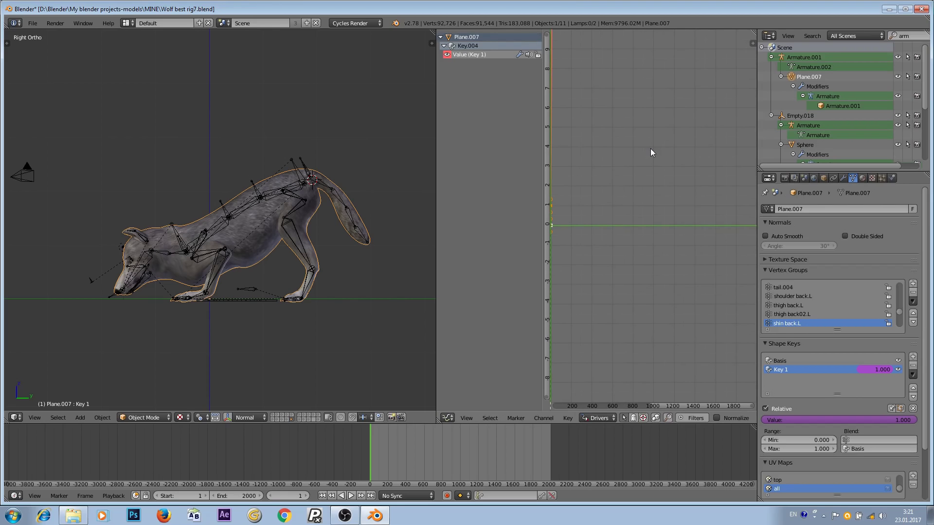
Set the Key 1 driver's type to Averaged Value and its variable's target object to Armature.001
key(n)
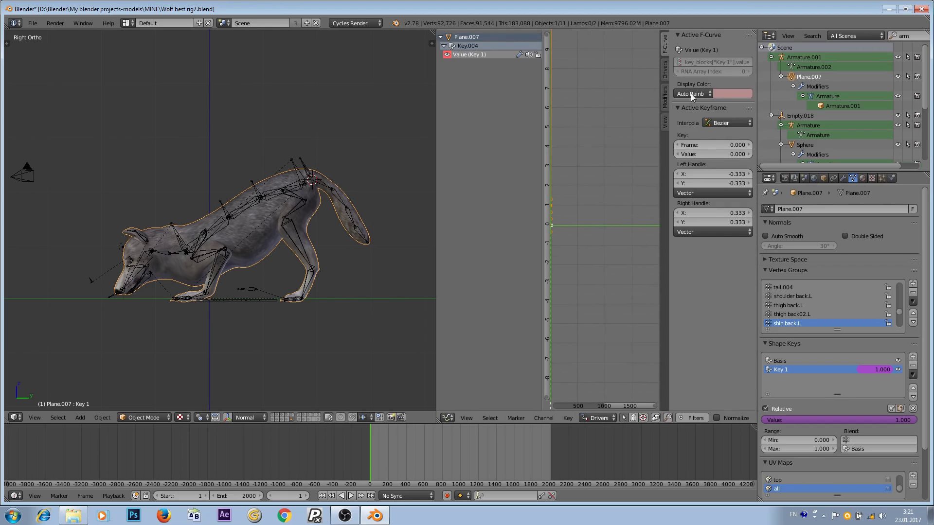
click(666, 71)
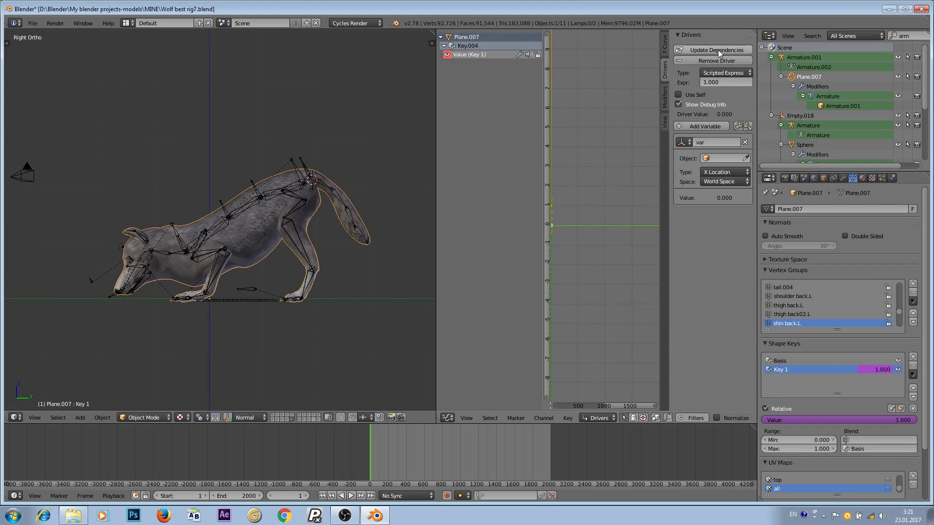
click(734, 73)
click(719, 86)
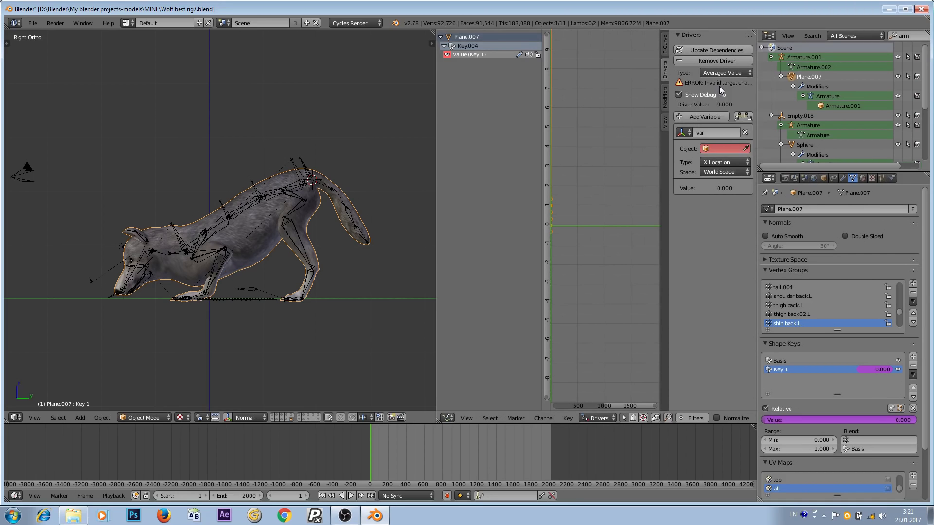
click(727, 148)
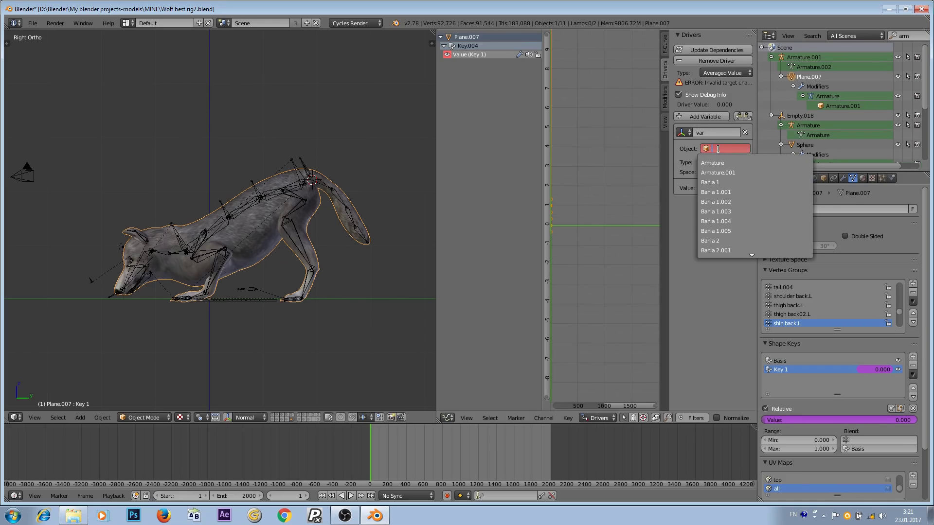
click(722, 173)
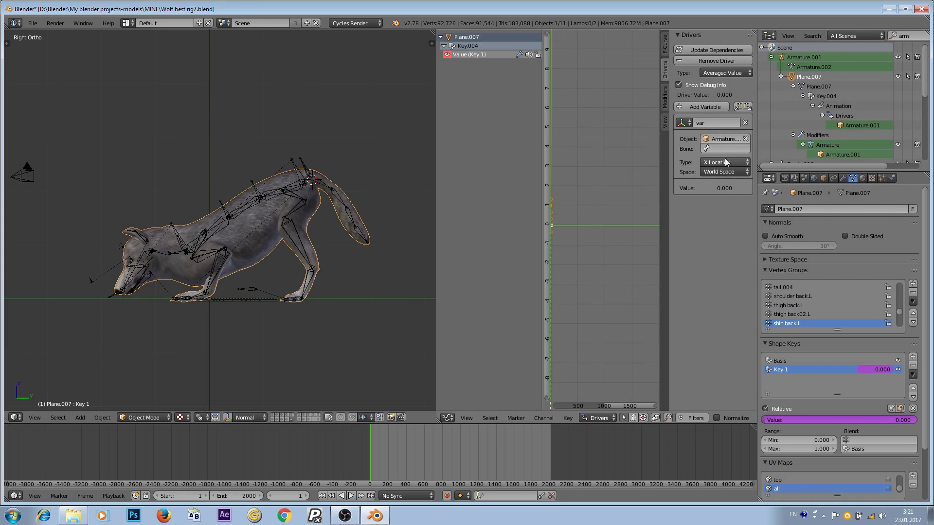
Look up the name of the front hip control bone and set the driver variable's bone to Bone.005
scroll(320, 199, up, 2)
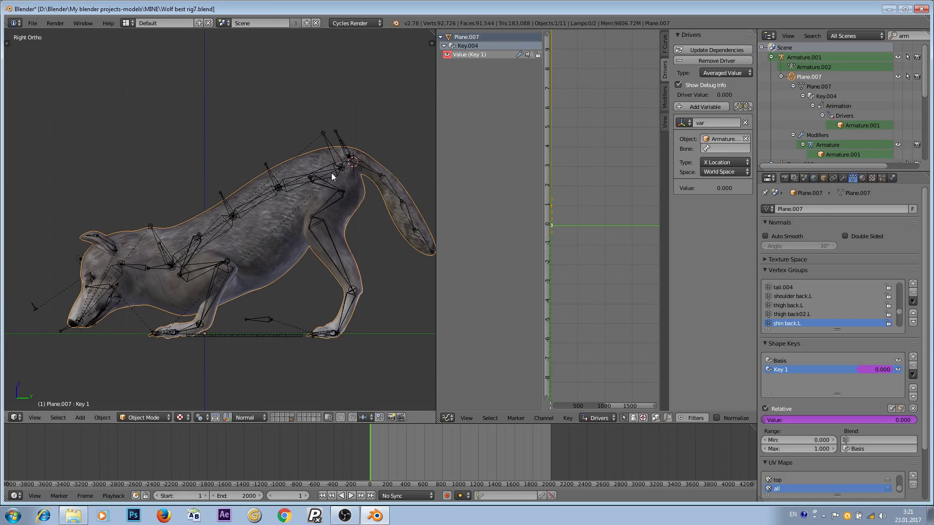
right_click(327, 139)
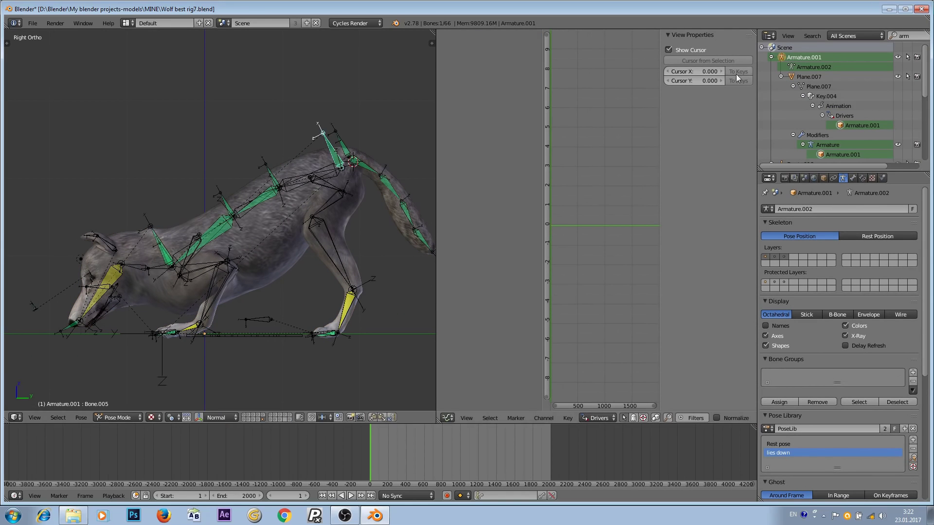
click(852, 178)
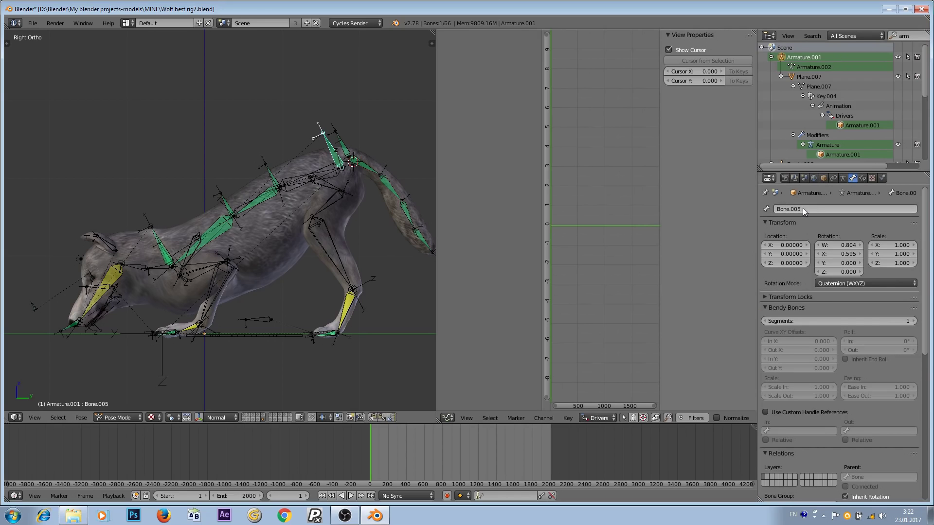
right_click(287, 208)
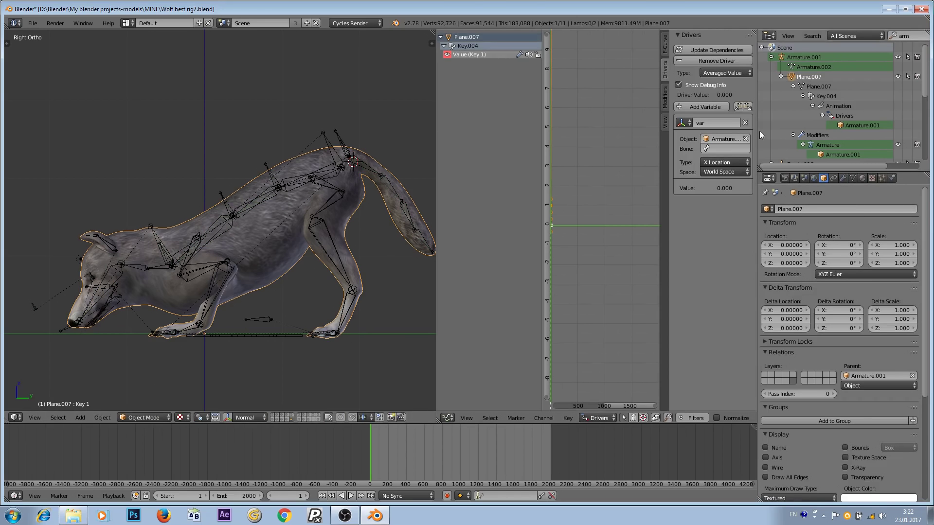
click(727, 148)
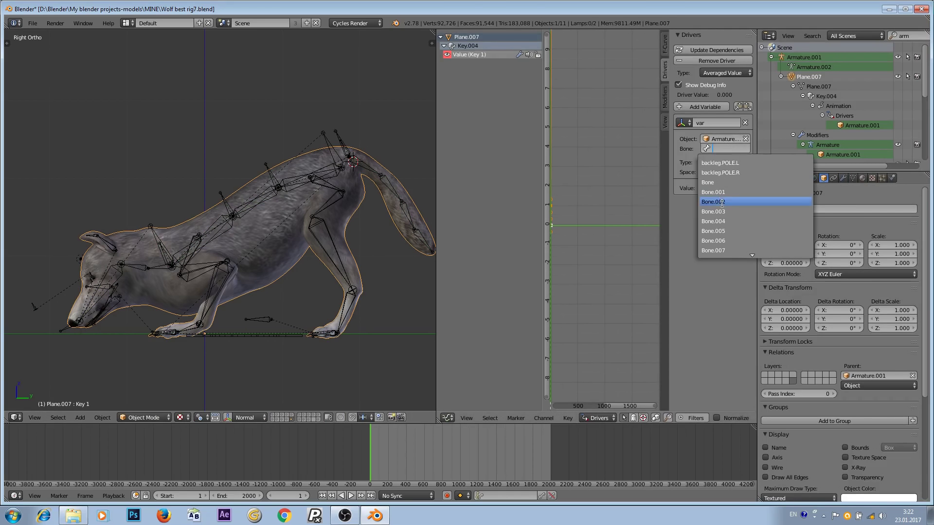
click(728, 233)
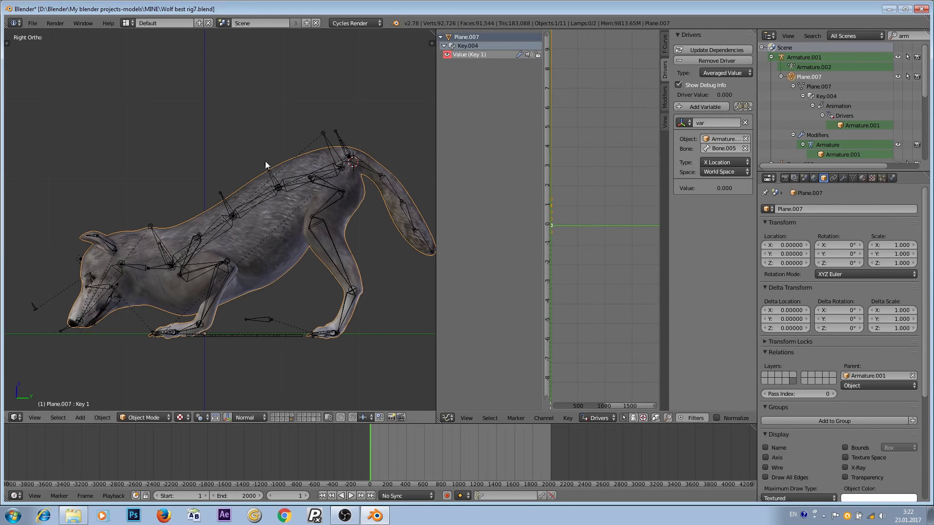
Inspect the local axes of the hip control bone Bone.005, toggling the armature's axis display to identify its rotation axis
right_click(327, 137)
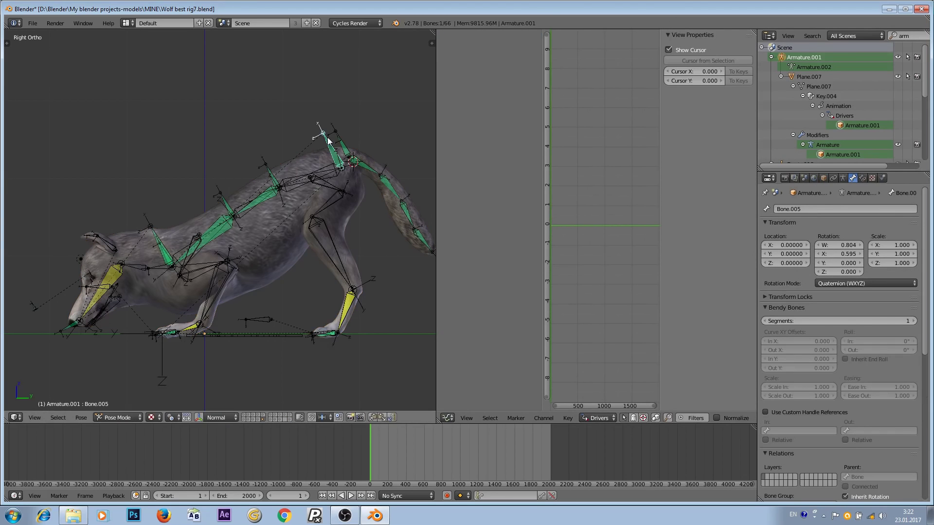
key(KP_Decimal)
scroll(328, 137, down, 5)
middle_drag(296, 159, 194, 154)
scroll(278, 174, down, 2)
scroll(270, 170, up, 4)
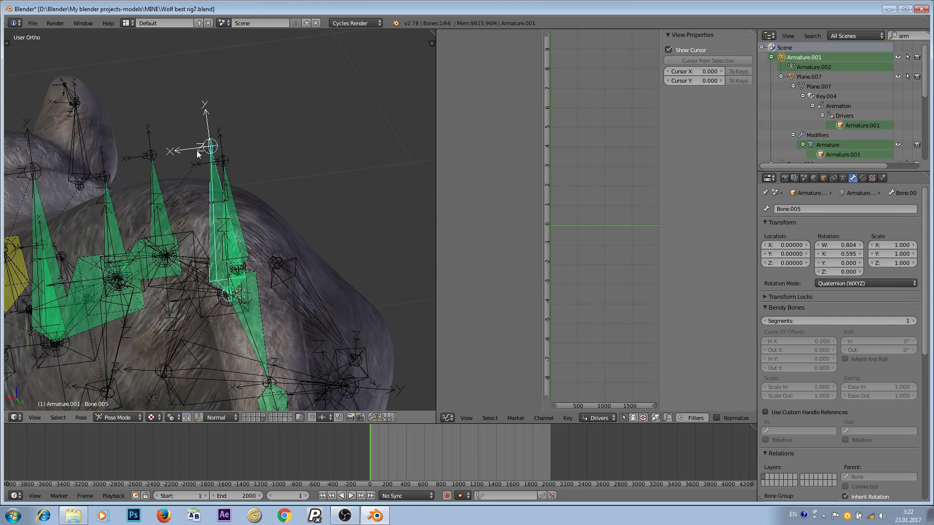
click(843, 178)
click(766, 336)
click(766, 336)
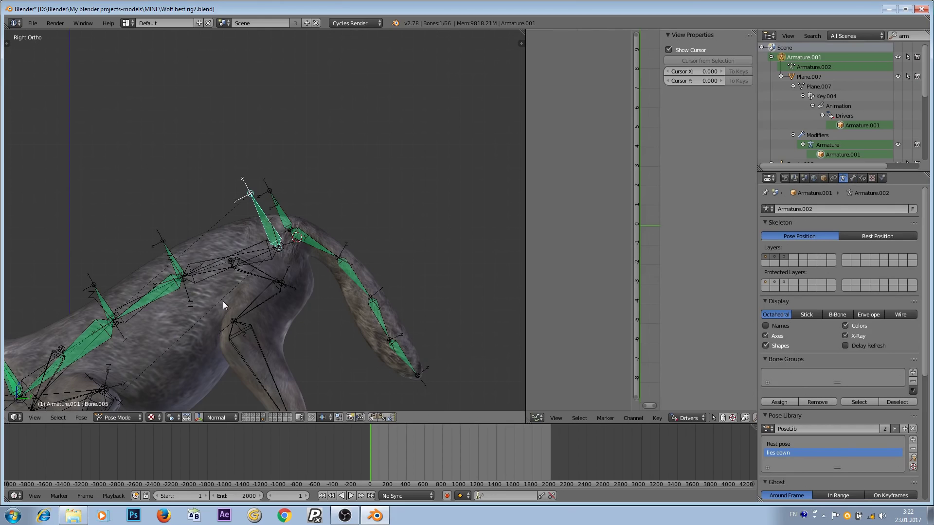
Set the Key 1 driver variable's type to X Rotation and its transform space to Local Space
right_click(223, 301)
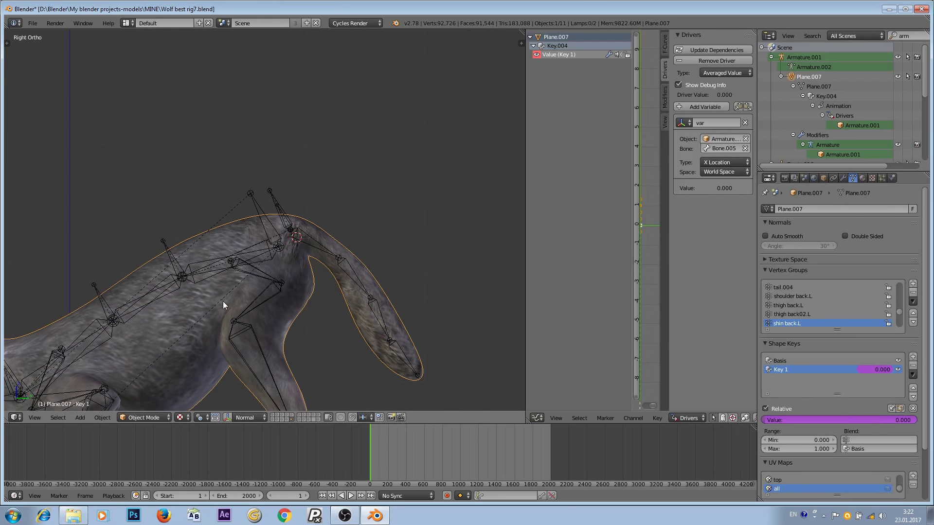
click(719, 162)
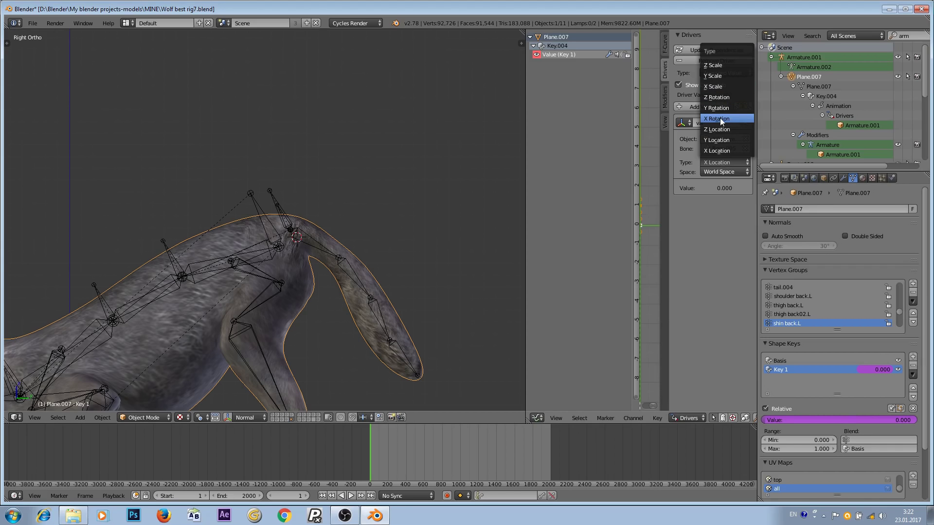
click(722, 119)
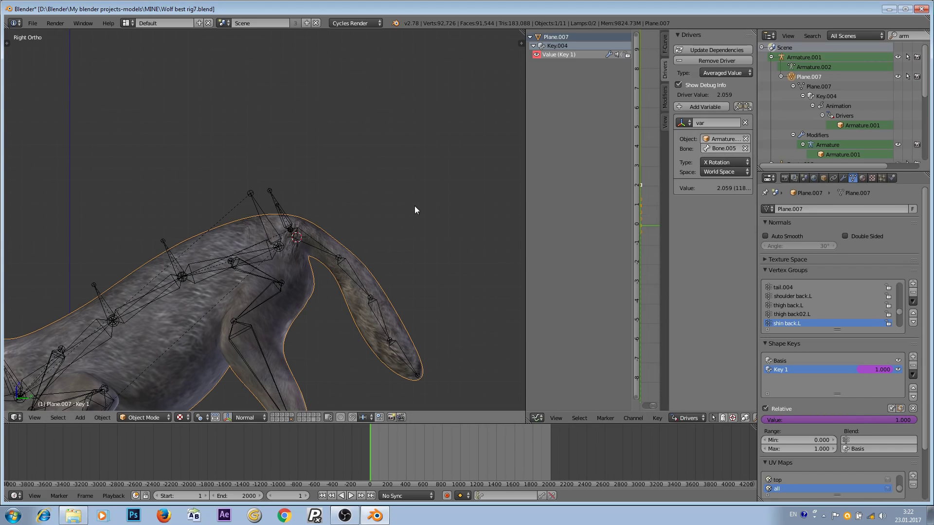
scroll(370, 235, down, 3)
shift+middle_drag(361, 235, 399, 179)
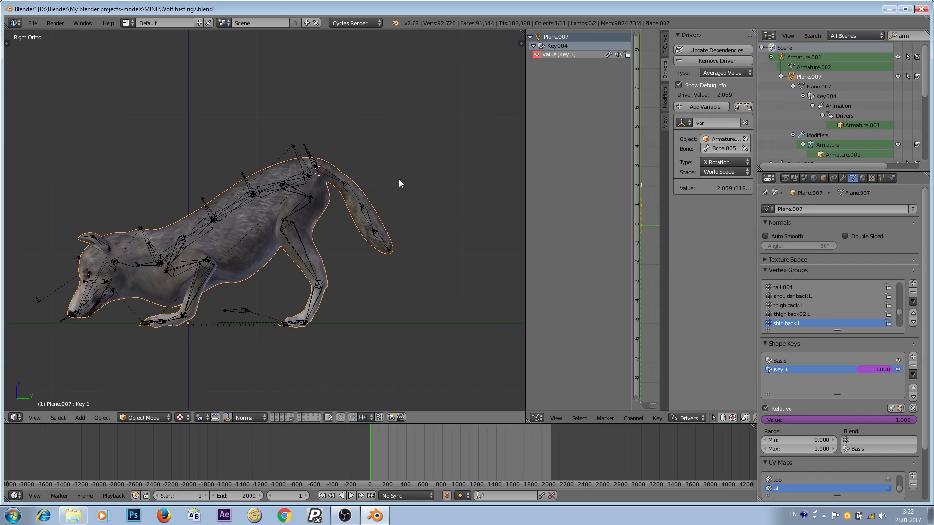
click(715, 173)
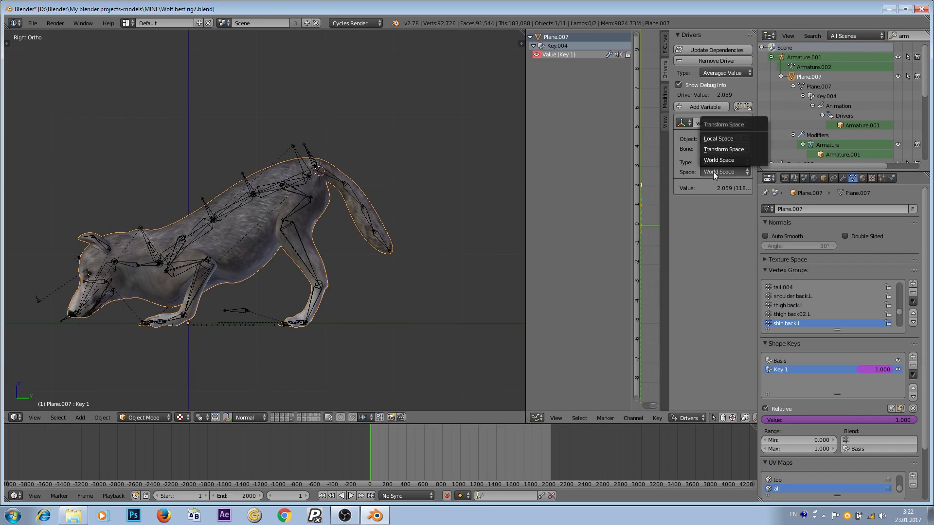
click(715, 138)
Examine Bone.005's local axes up close and in the side view of the crouching wolf
scroll(317, 160, up, 2)
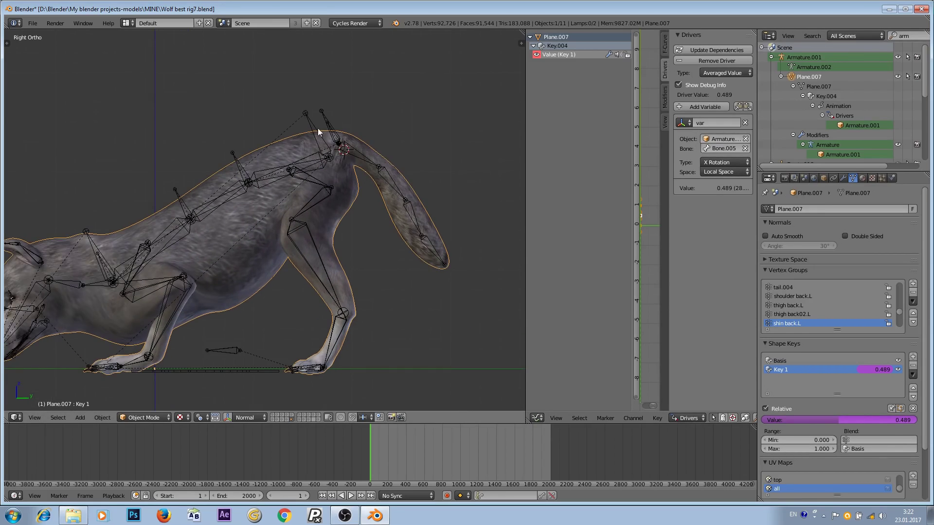
right_click(310, 121)
scroll(314, 128, down, 2)
shift+middle_drag(336, 155, 227, 253)
scroll(358, 127, up, 1)
scroll(381, 115, down, 1)
scroll(313, 147, up, 5)
scroll(330, 169, up, 5)
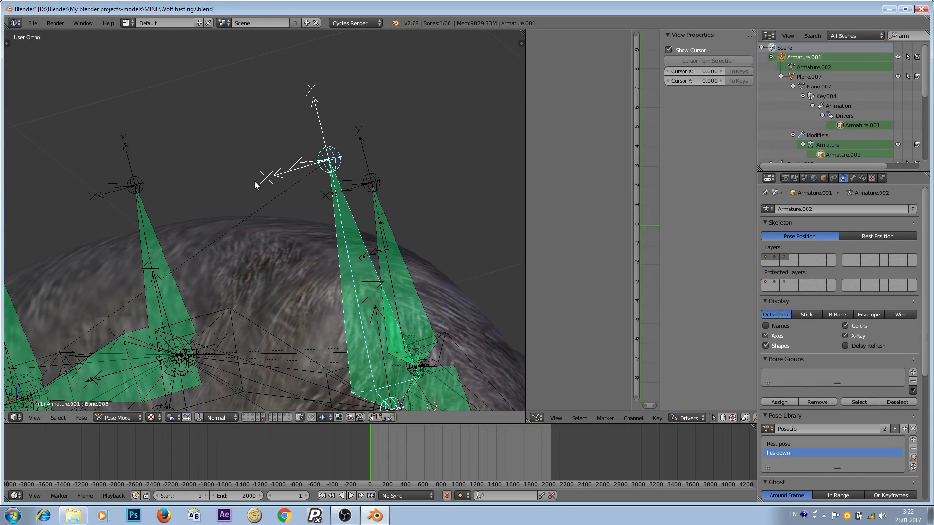
scroll(337, 180, down, 3)
scroll(338, 186, down, 4)
key(q)
click(391, 189)
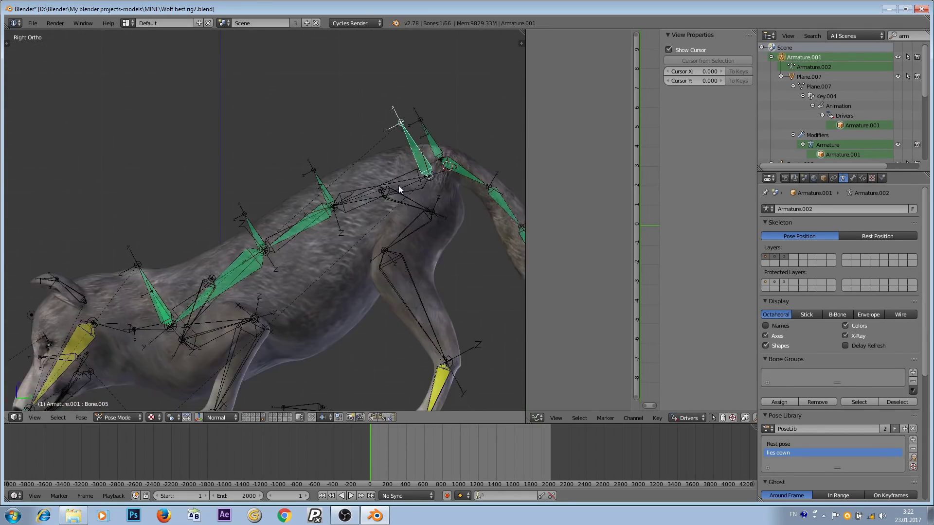
scroll(374, 216, down, 3)
shift+middle_drag(374, 217, 341, 186)
scroll(397, 170, up, 2)
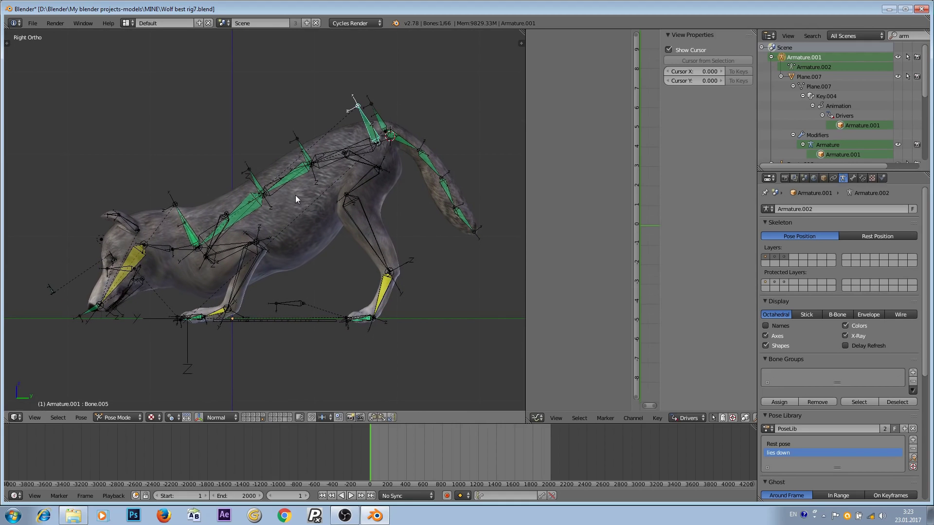
Try rotating the whole rig around the global X axis with the root bone on the ground
key(ctrl+Tab)
right_click(296, 195)
scroll(296, 195, down, 3)
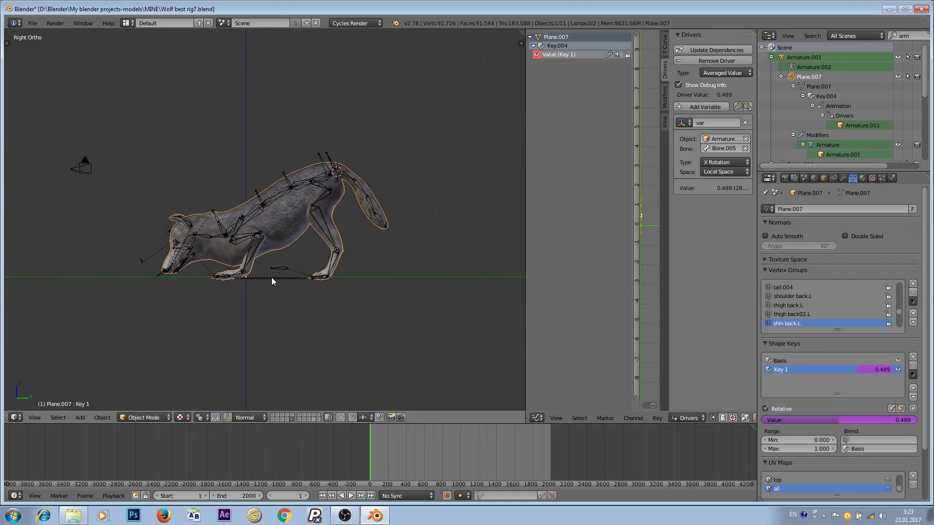
right_click(271, 278)
key(ctrl+Tab)
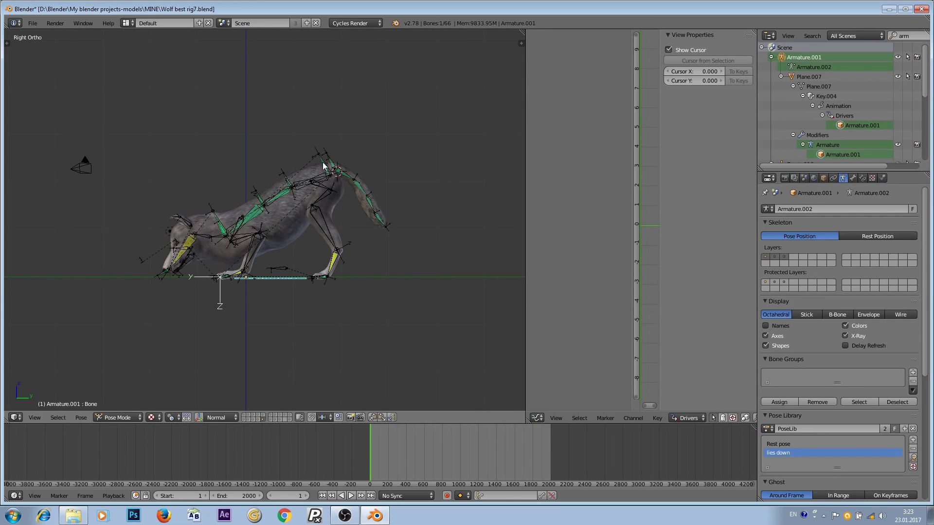
scroll(326, 171, up, 3)
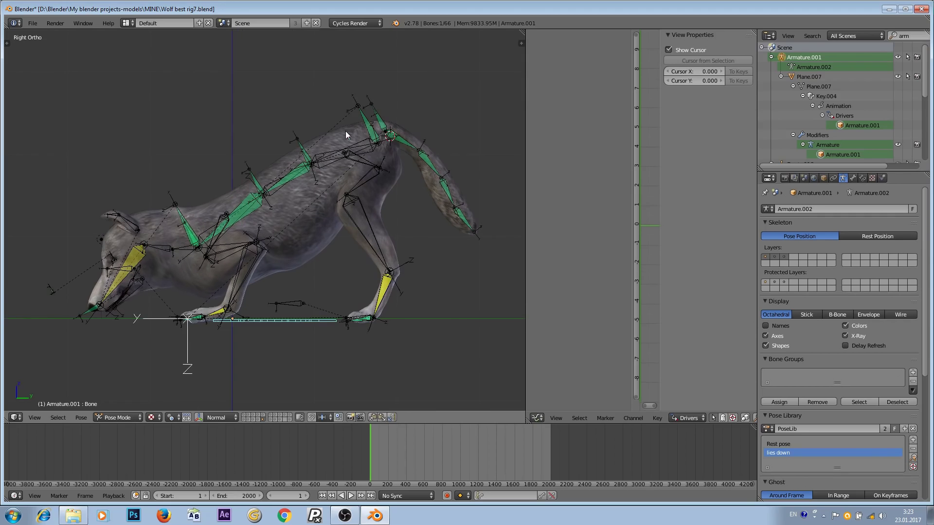
shift+middle_drag(363, 124, 343, 139)
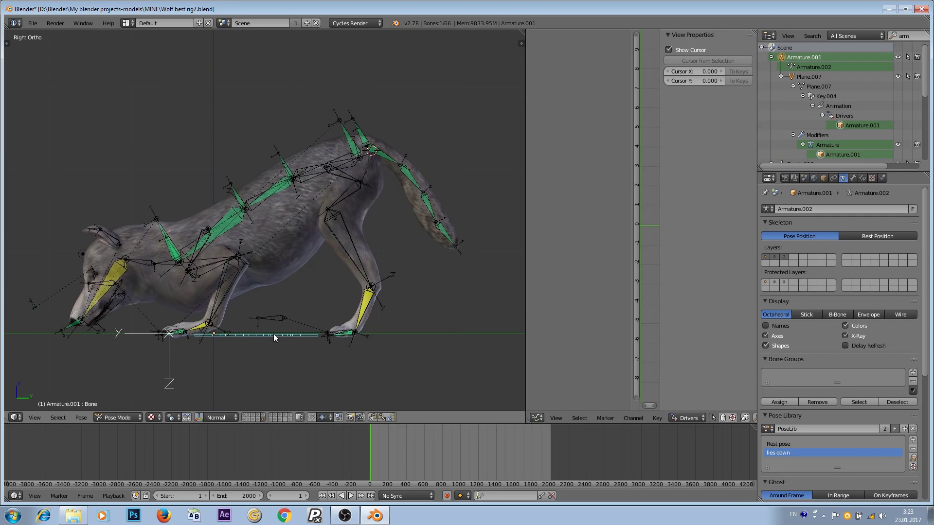
scroll(273, 334, down, 1)
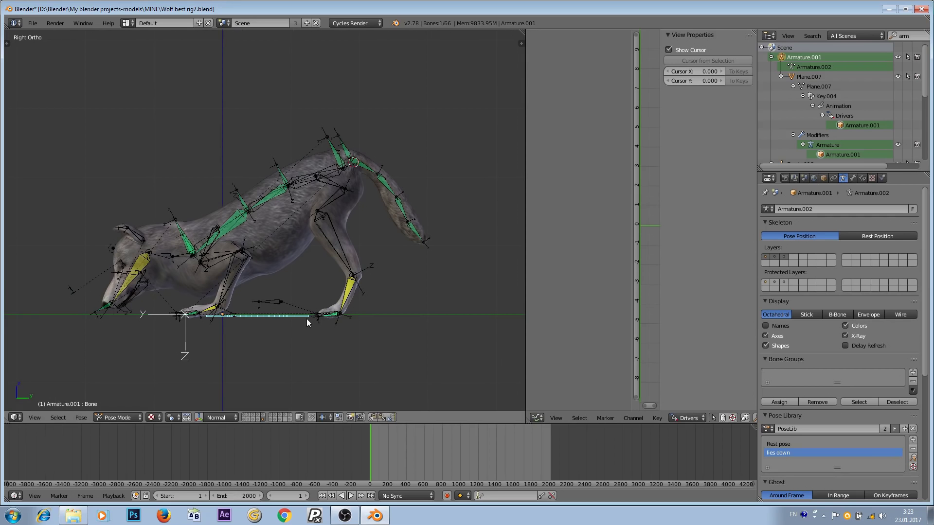
key(r)
key(x)
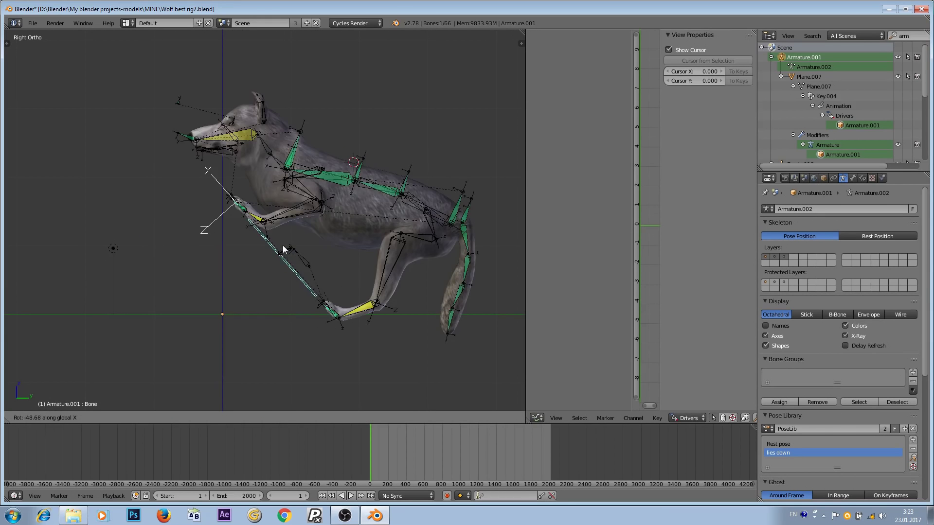
right_click(230, 298)
Select the wolf mesh and inspect the front leg's deformation from several angles with the driver active
scroll(230, 301, up, 5)
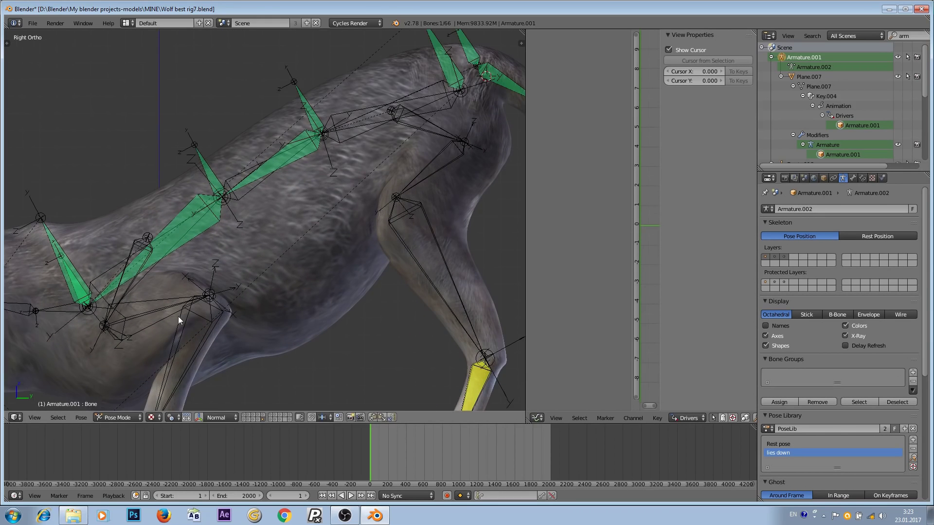
scroll(203, 286, down, 4)
scroll(208, 282, up, 2)
scroll(248, 280, down, 2)
right_click(248, 280)
shift+middle_drag(340, 136, 349, 124)
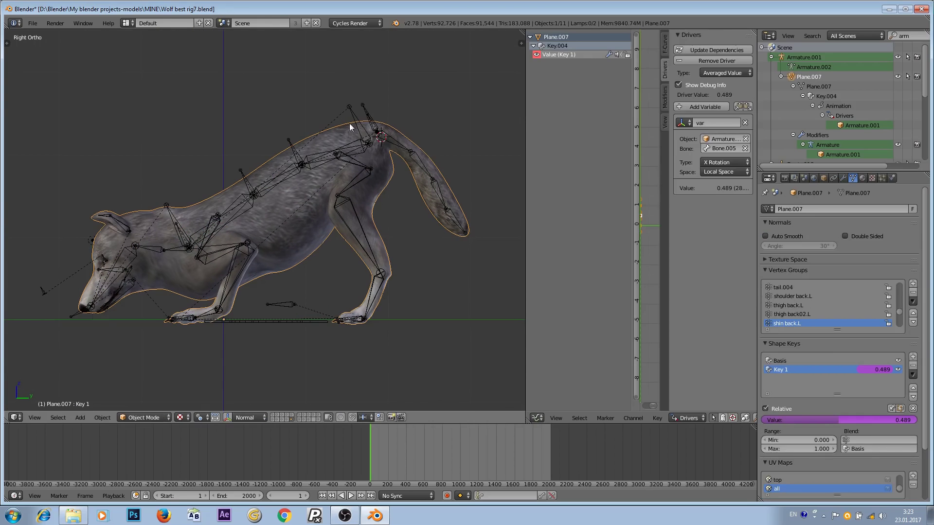
middle_drag(264, 271, 413, 283)
scroll(345, 207, up, 8)
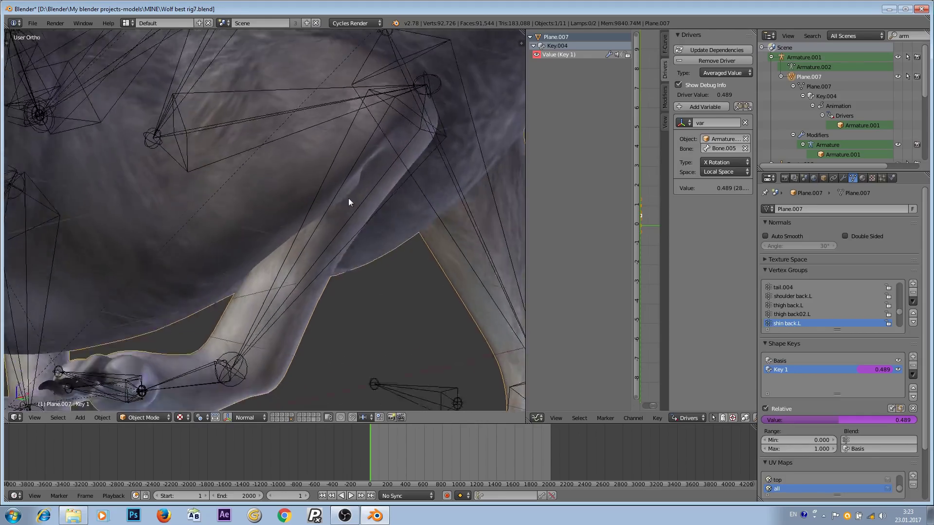
scroll(341, 197, down, 6)
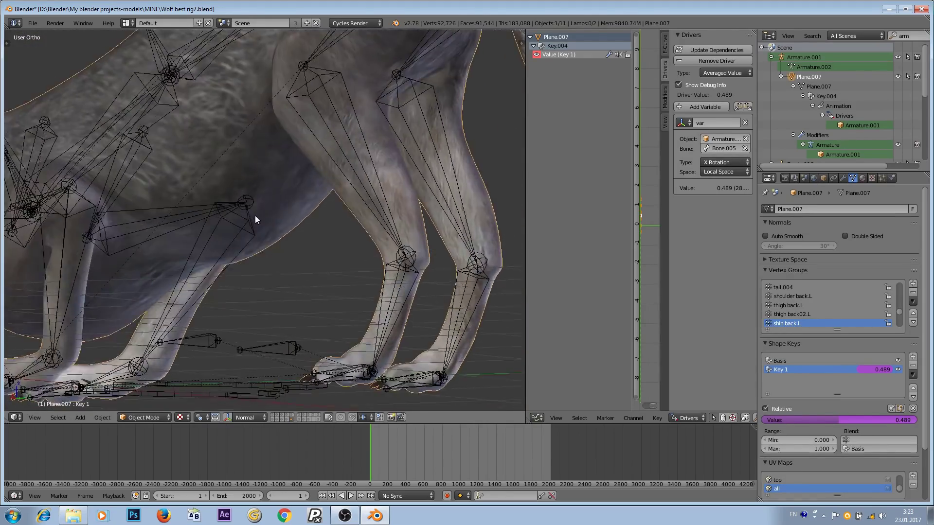
middle_drag(95, 261, 180, 253)
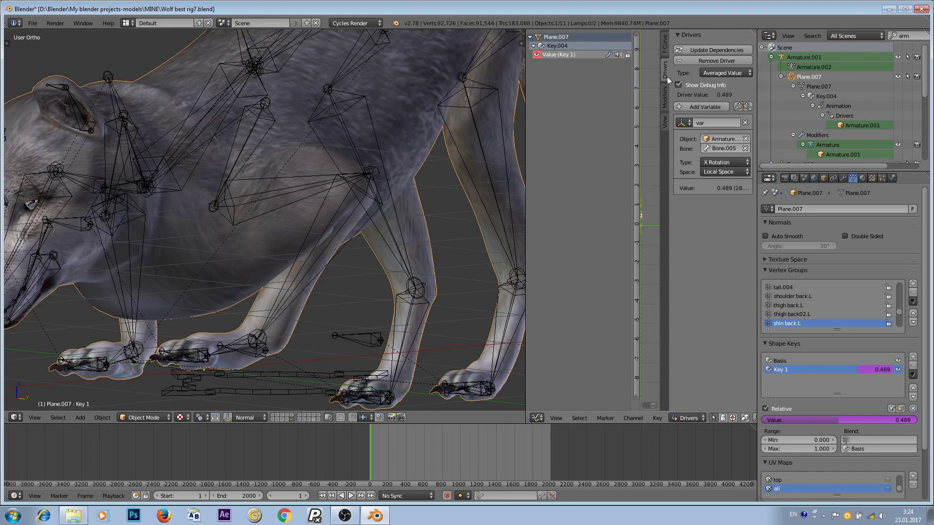
Add a Generator modifier to the Key 1 driver and set its x coefficient to 2
click(665, 97)
click(699, 49)
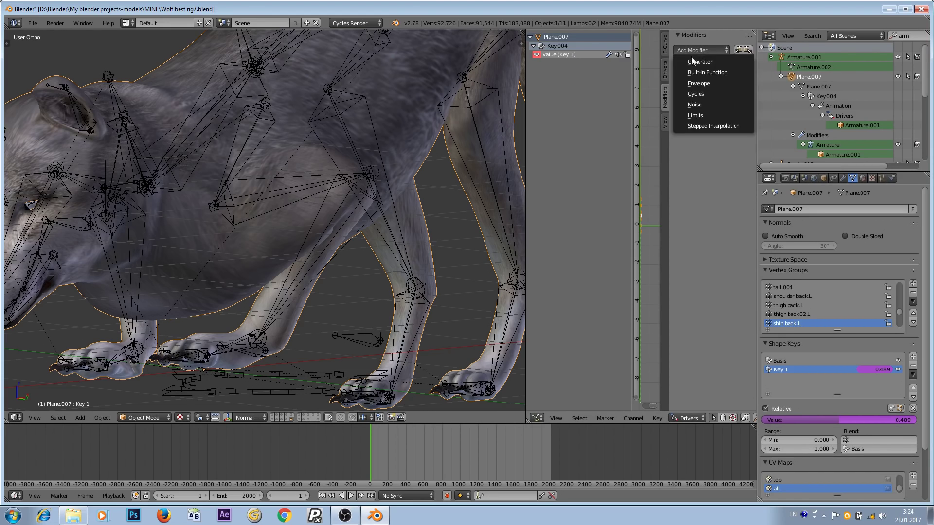
click(700, 61)
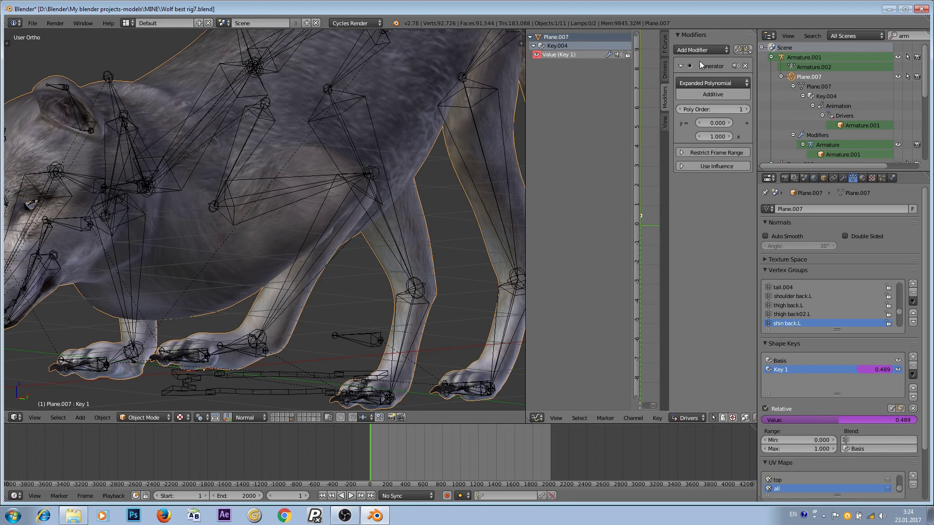
click(665, 72)
click(667, 95)
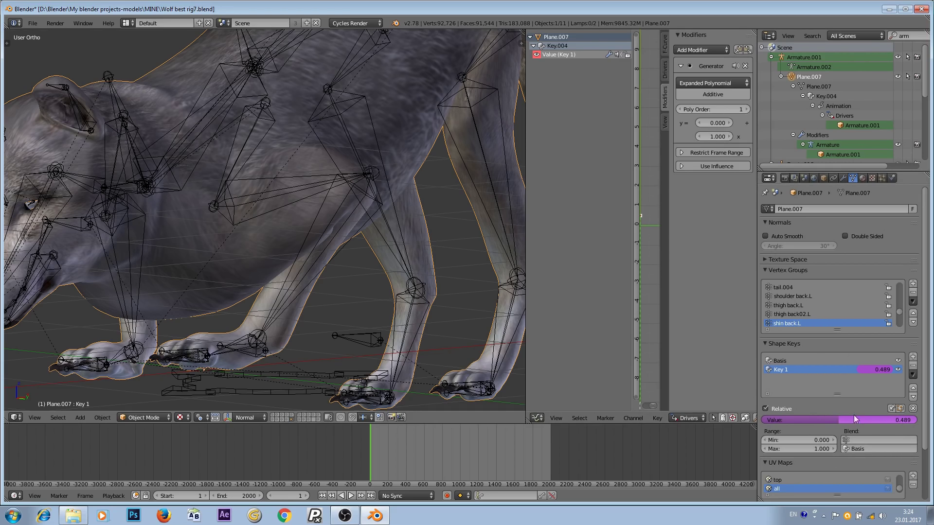
click(713, 137)
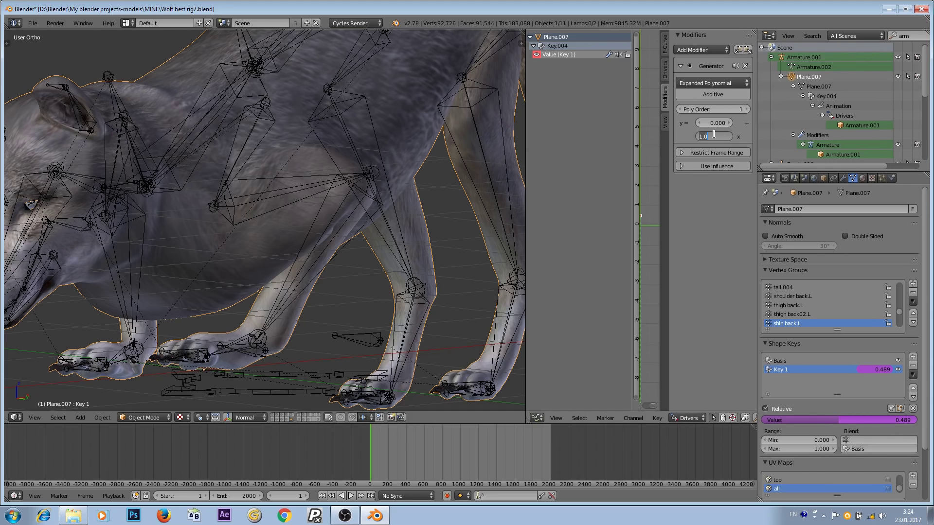
text(2)
key(Return)
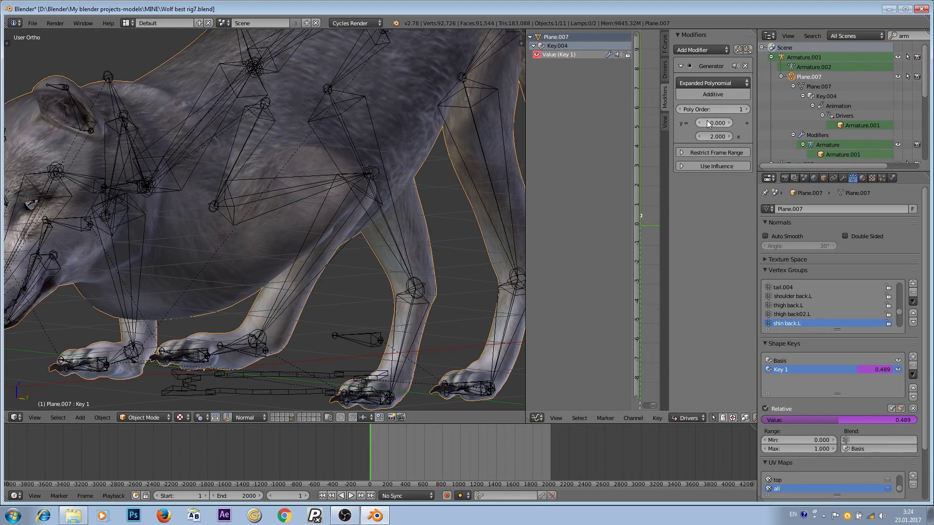
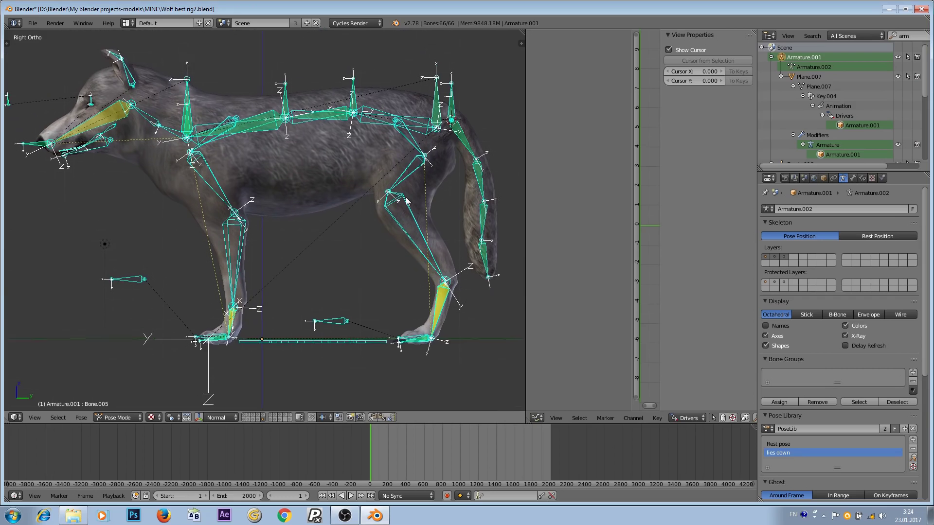
Rotate the hip control bone Bone.005 by about 34° around the global X axis
right_click(445, 126)
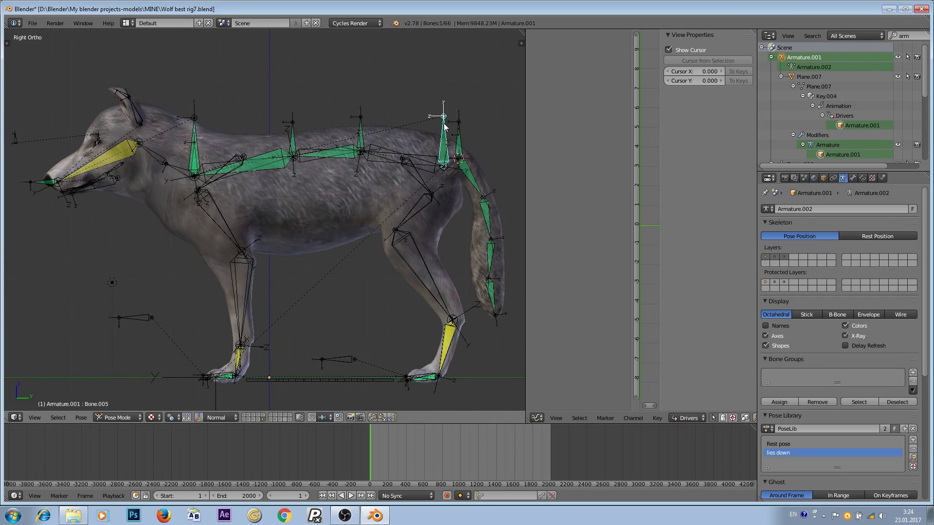
key(r)
key(x)
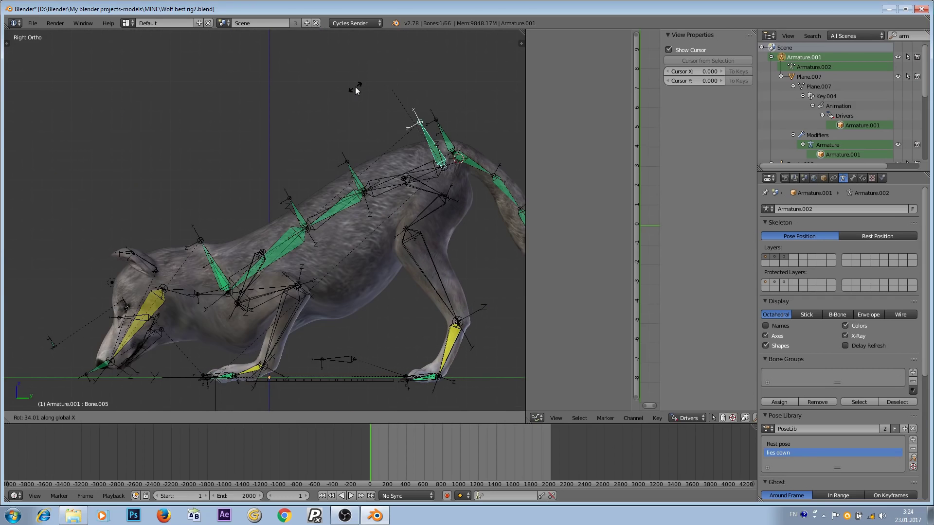
click(360, 301)
Examine the bent front leg up close to check the driven shape key's correction
middle_drag(344, 224, 314, 145)
scroll(323, 174, up, 5)
middle_drag(271, 213, 257, 188)
scroll(318, 201, up, 4)
shift+middle_drag(365, 187, 333, 206)
scroll(308, 208, down, 4)
scroll(293, 224, down, 6)
key(q)
click(393, 205)
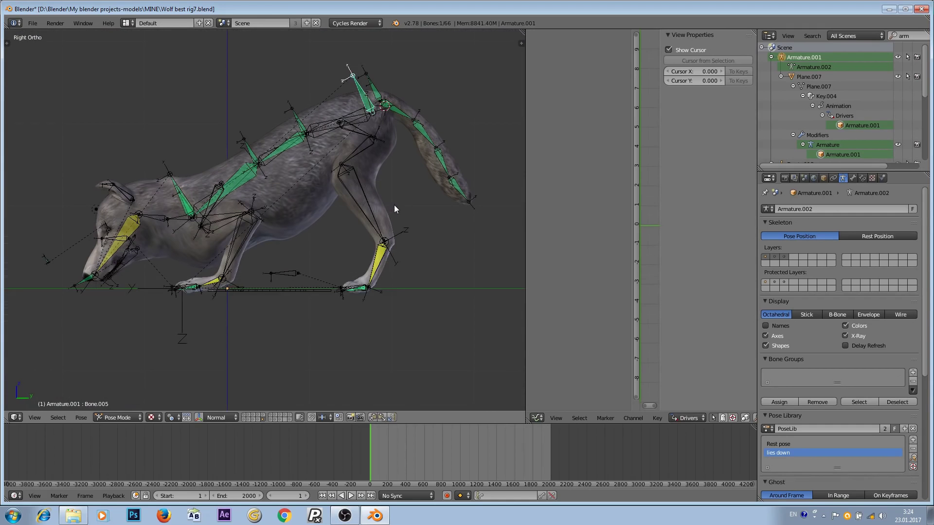
Enlarge the 3D view by narrowing the Graph Editor beside it, keeping the whole wolf in side view
drag(526, 187, 672, 179)
scroll(397, 219, down, 2)
scroll(397, 220, up, 2)
shift+middle_drag(397, 220, 365, 222)
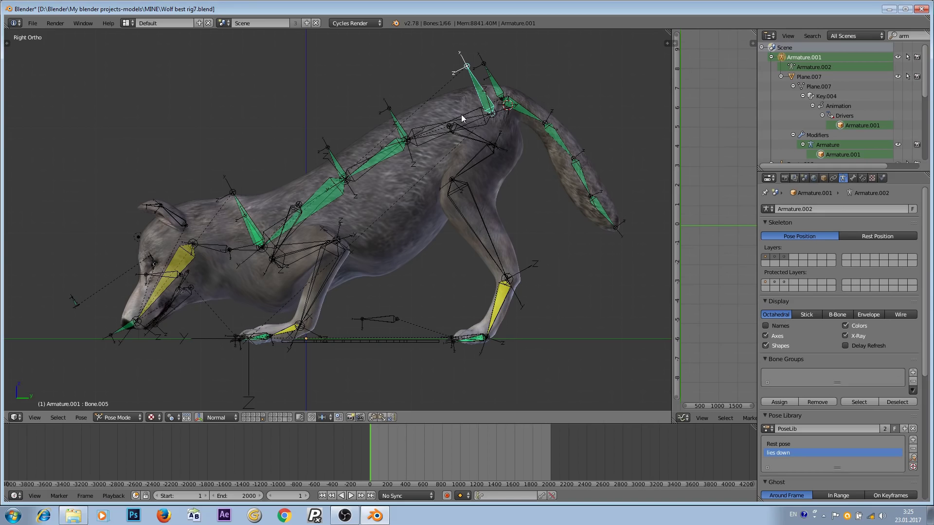
scroll(482, 119, down, 1)
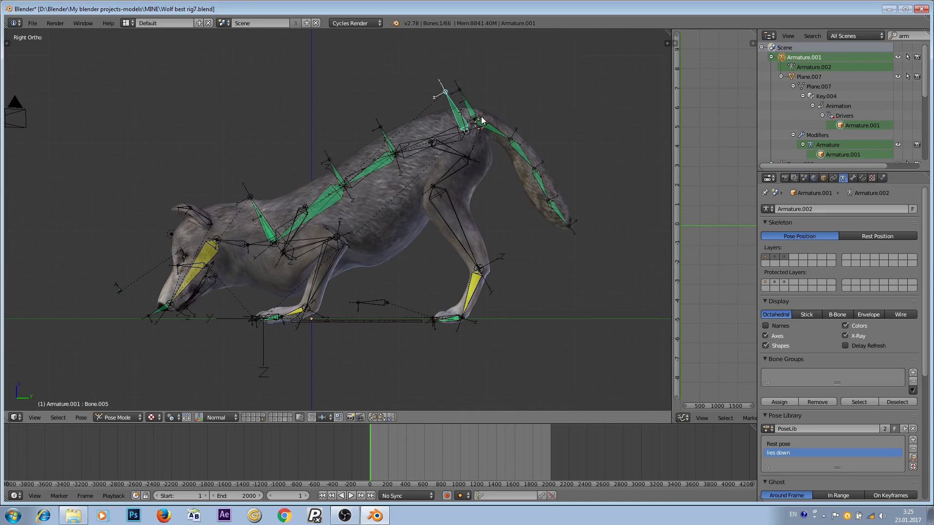
Select all bones of the armature and return the wolf to its standing rest pose
key(a)
key(a)
key(a)
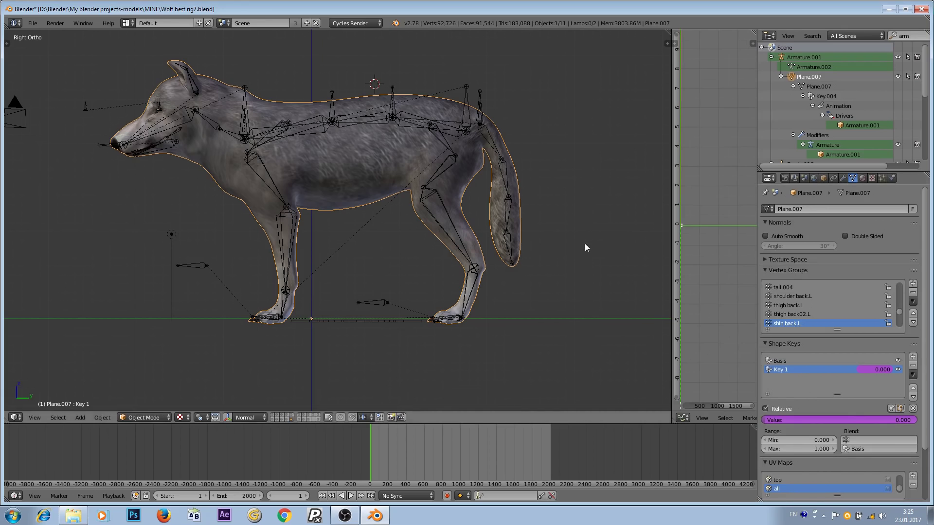
Put the armature in pose mode and rotate the hip control bone Bone.005 around the global X axis into a front-down crouch
click(465, 91)
key(ctrl+Tab)
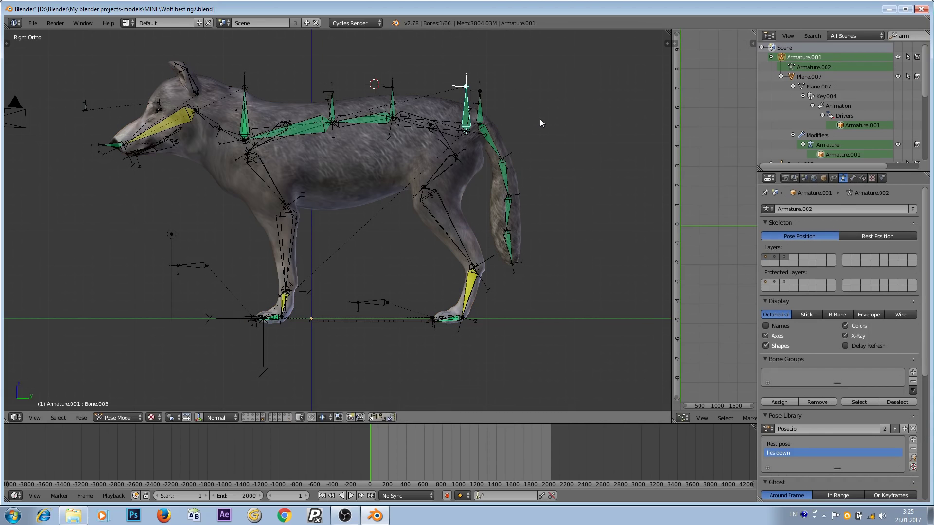
key(r)
key(x)
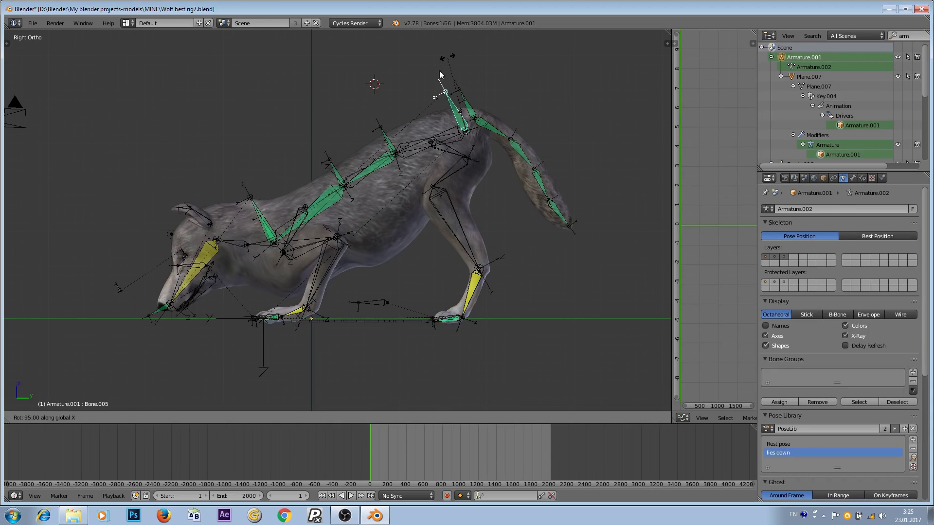
click(378, 197)
Try to rotate the root bone along the ground by about 10° around the global X axis
right_click(371, 198)
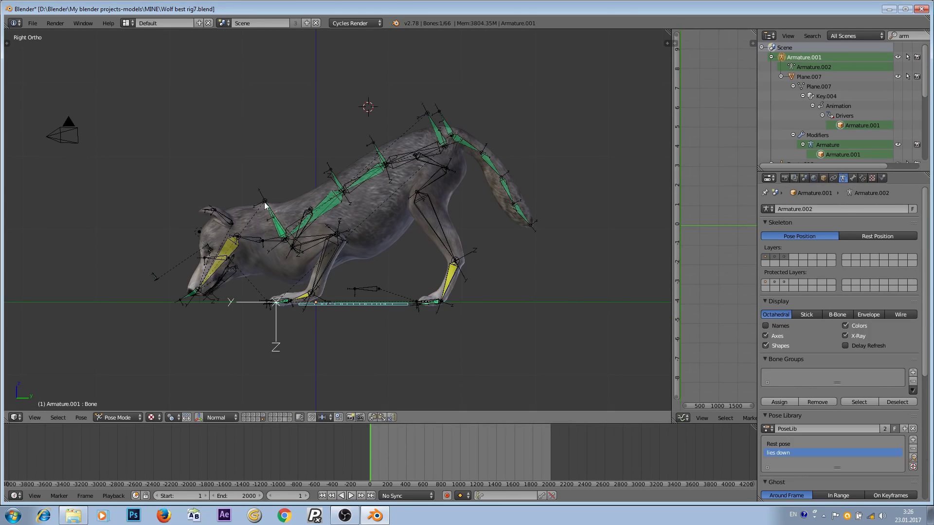
right_click(266, 205)
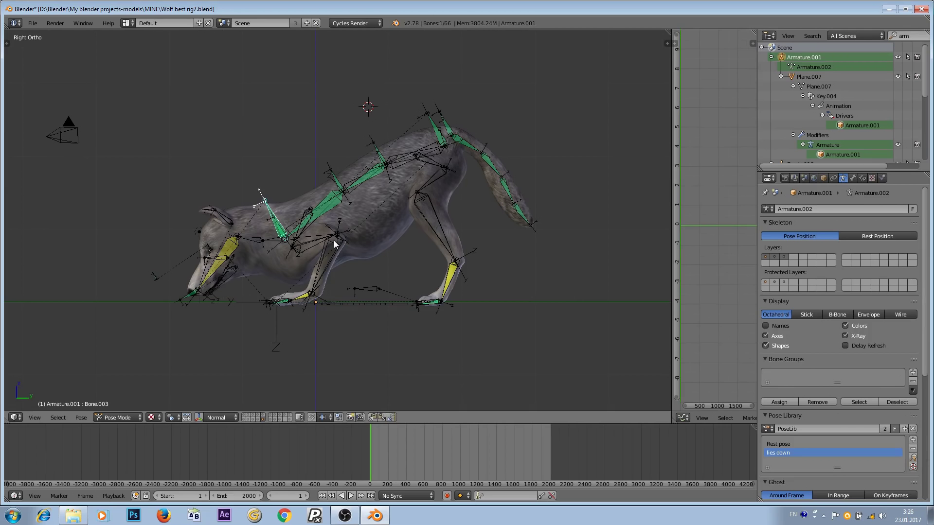
scroll(334, 240, up, 2)
right_click(342, 341)
scroll(357, 331, down, 2)
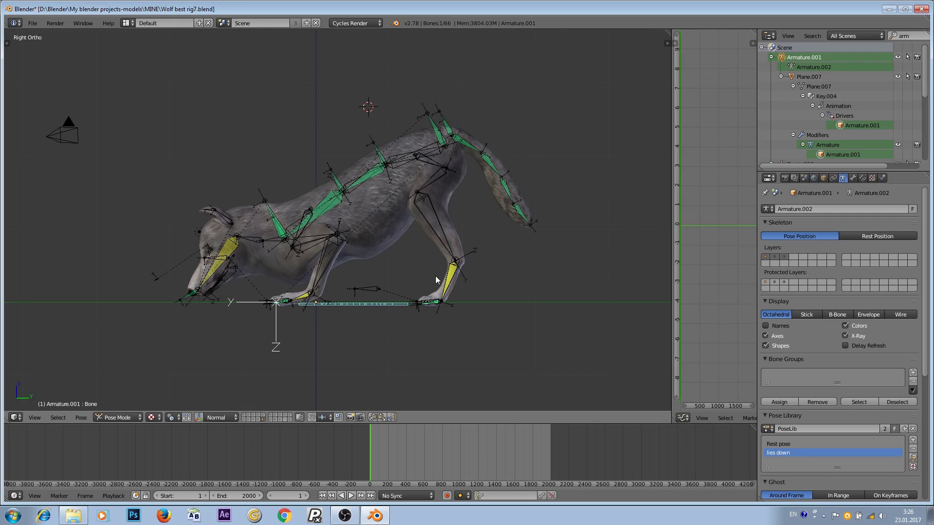
key(r)
key(x)
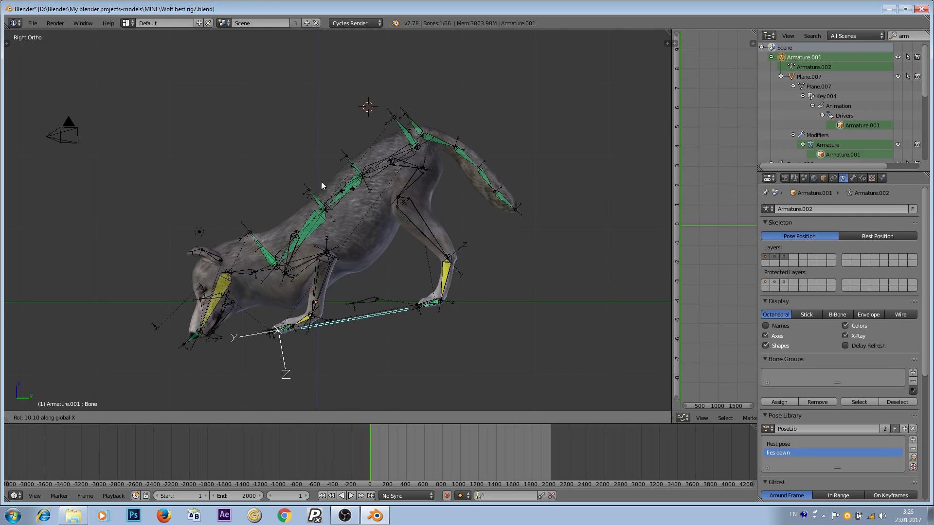
right_click(237, 195)
Check the wolf mesh's Key 1 shape key value in the crouched pose, and reselect the armature's root bone
right_click(390, 217)
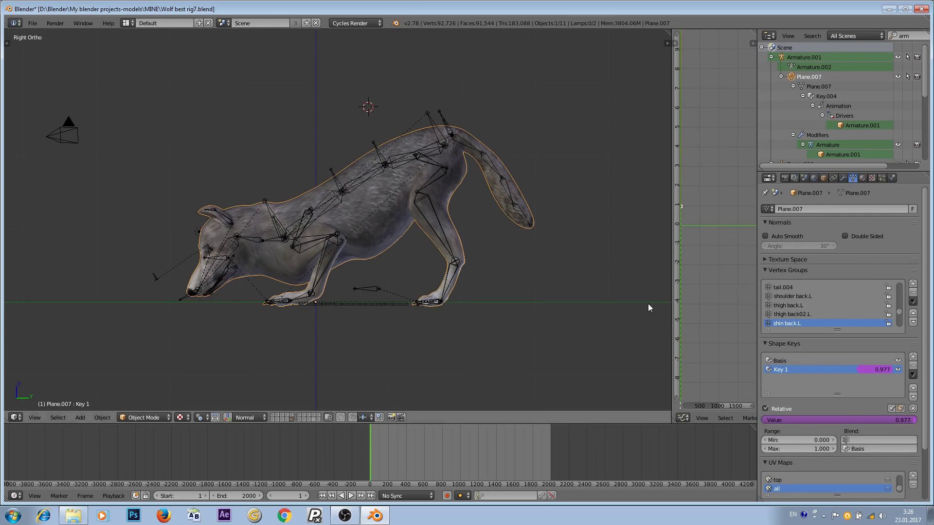
right_click(432, 116)
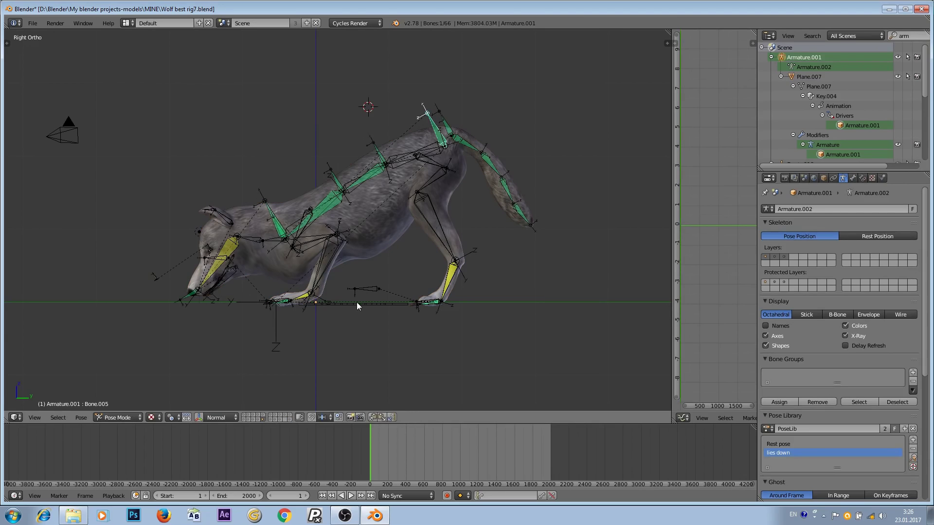
right_click(358, 306)
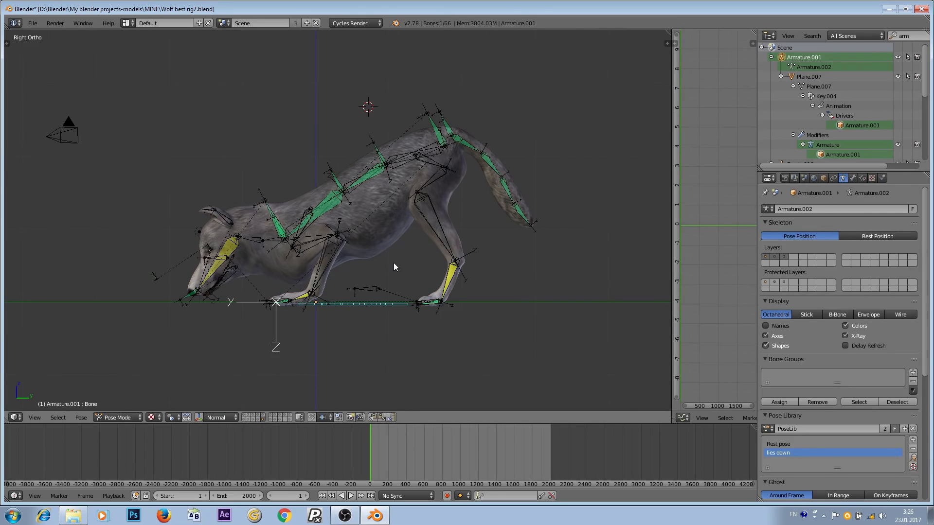
scroll(394, 263, up, 2)
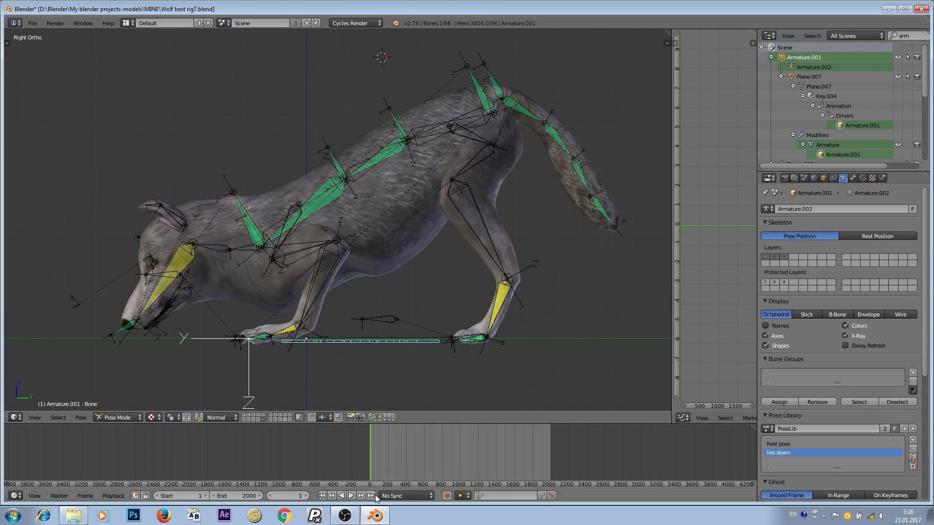
click(375, 516)
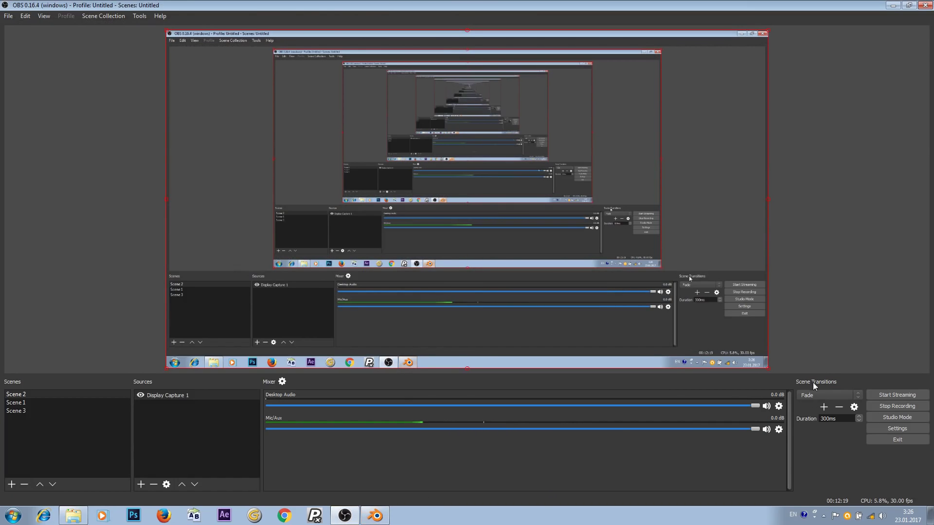